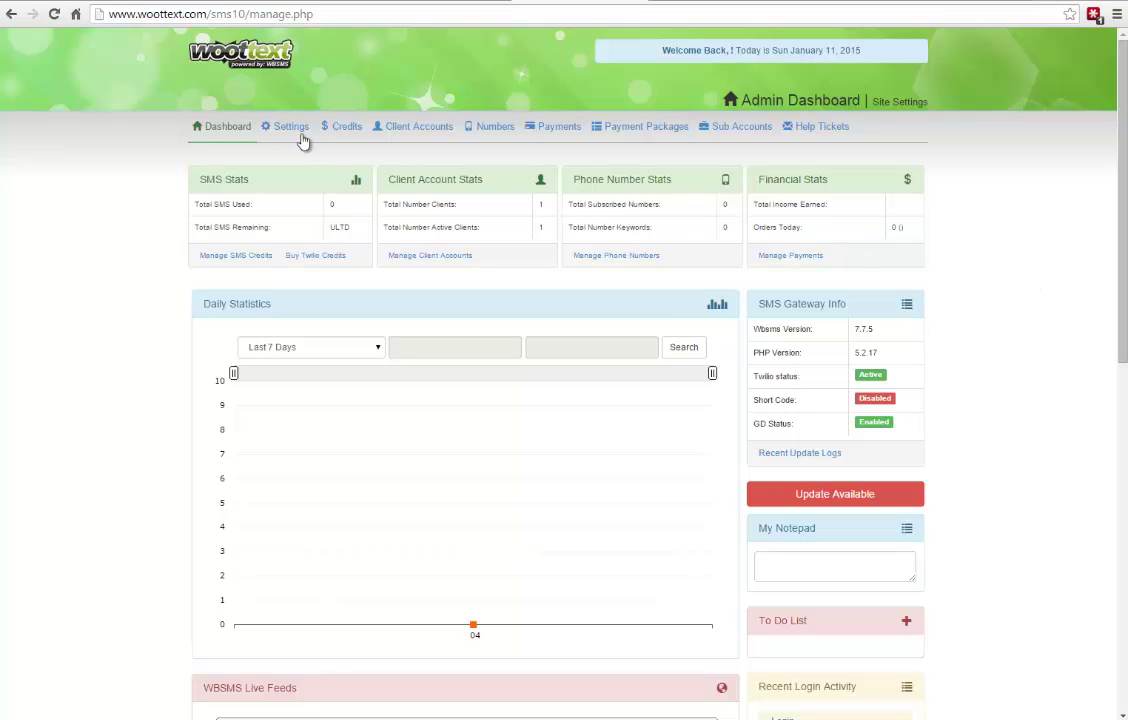
- Install the available update from the Admin Dashboard, taking WootText from 7.7.5 to 7.8.19
click(224, 50)
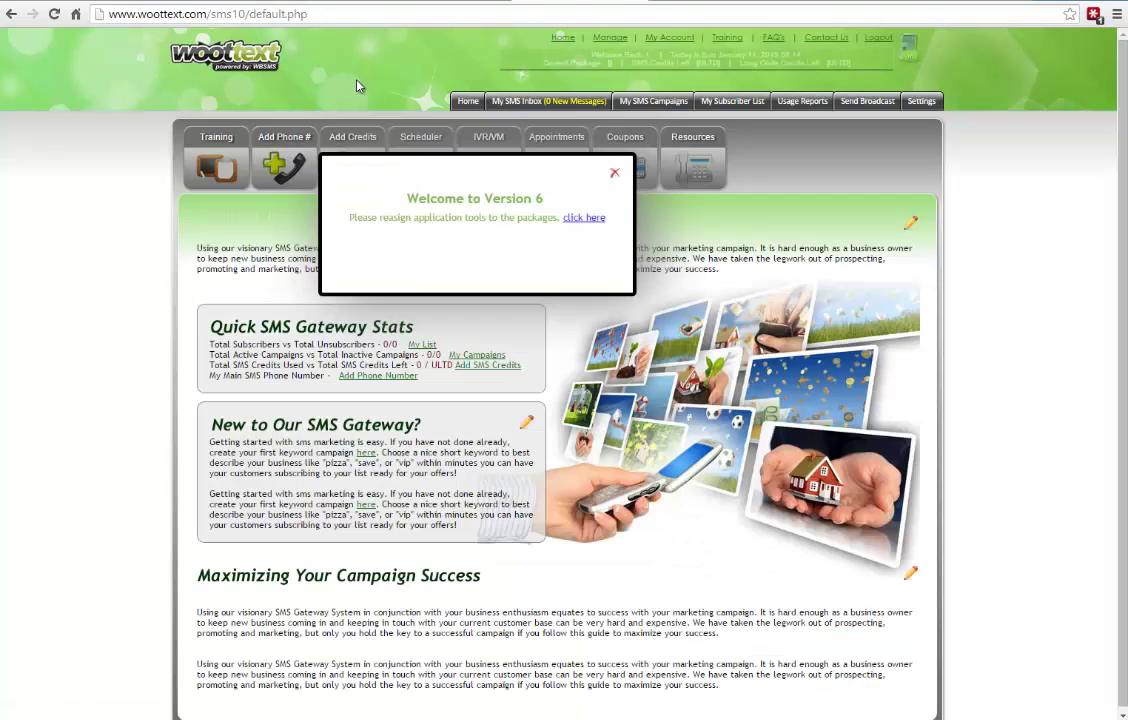
click(606, 40)
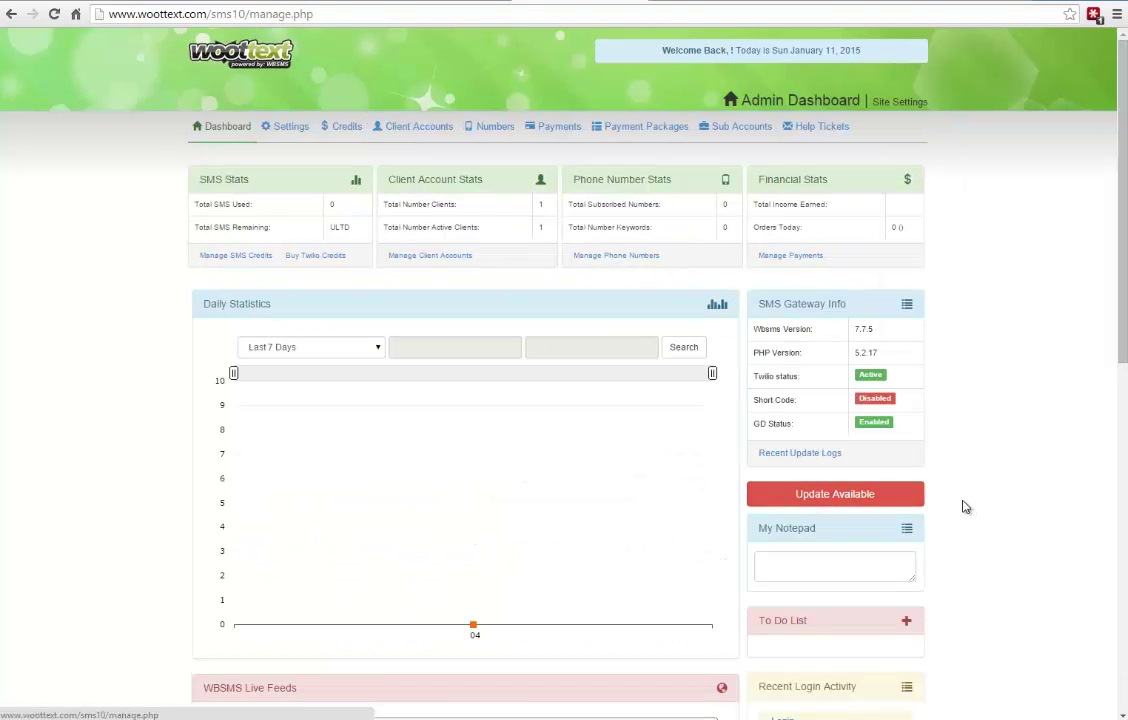
click(829, 496)
click(728, 413)
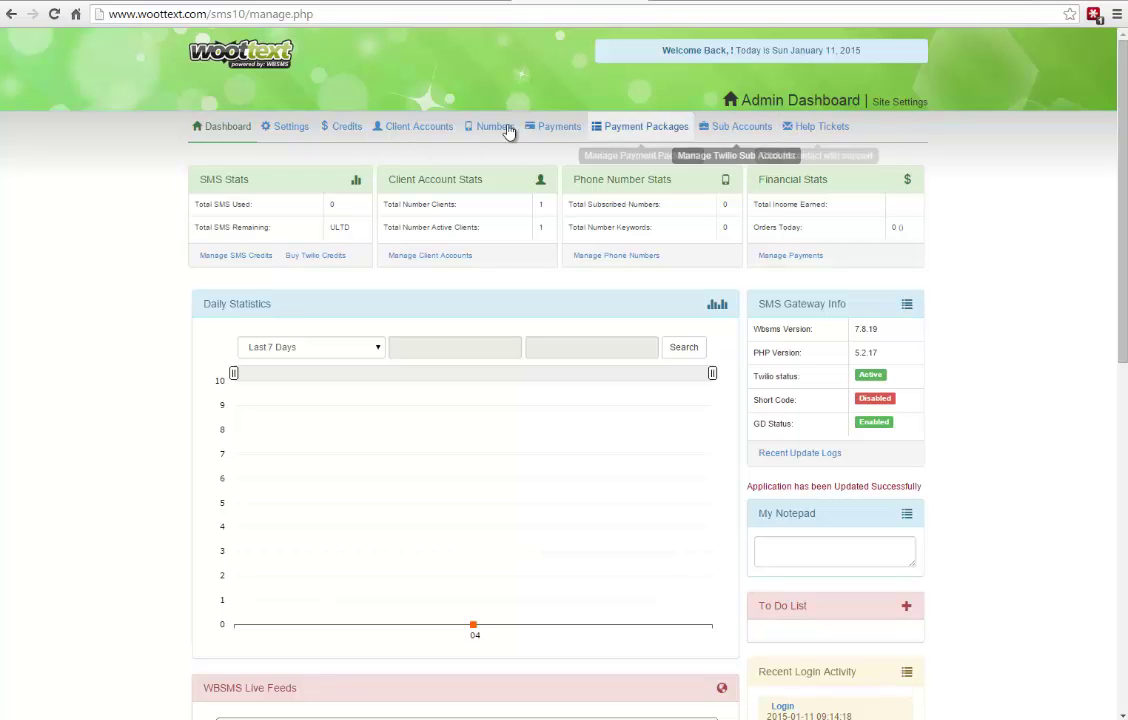
- Log out, sign back in with the admin email and password, and return to the Manage dashboard
click(235, 60)
click(882, 38)
click(478, 221)
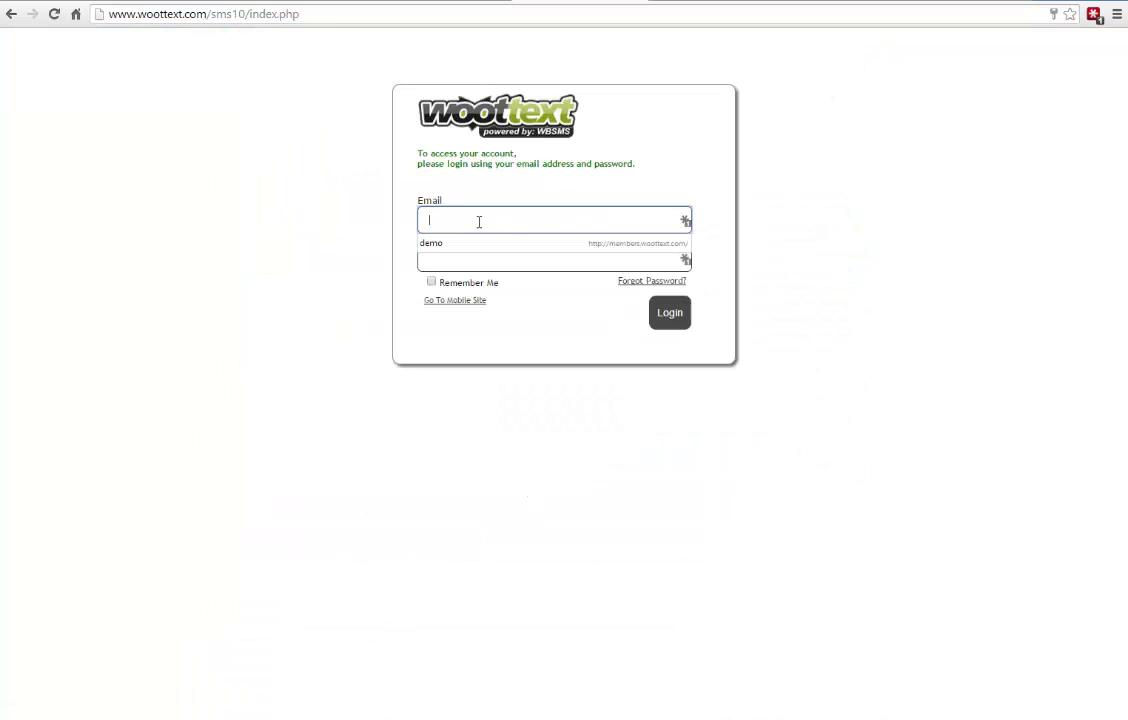
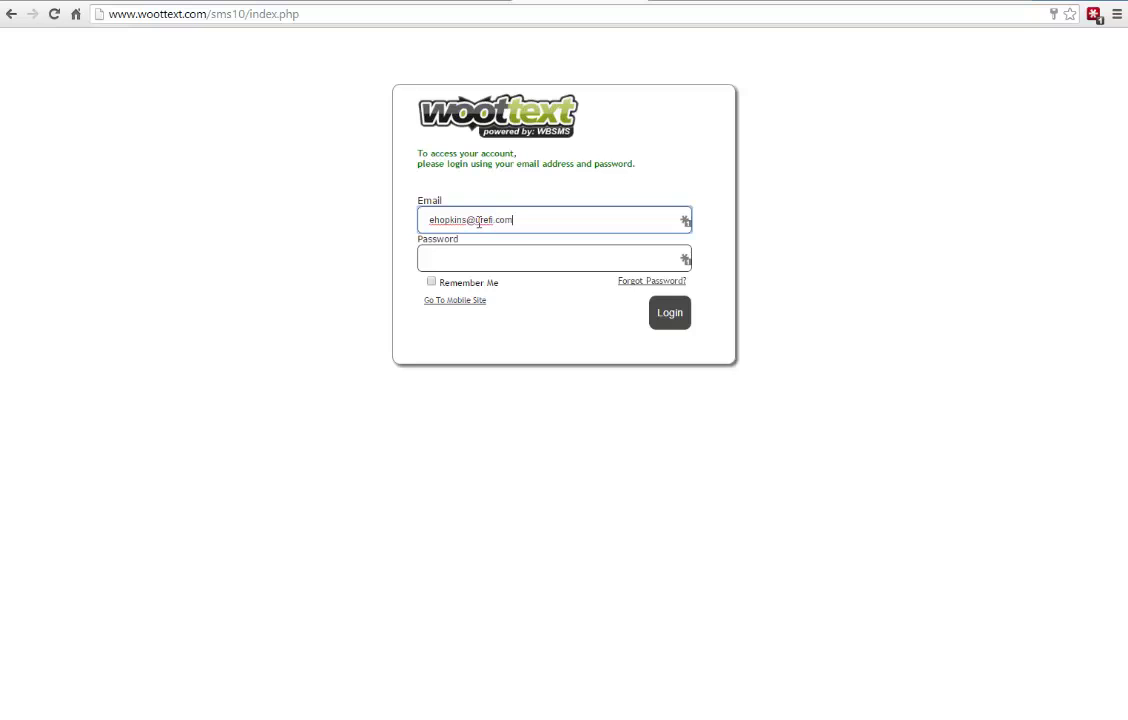
key(Tab)
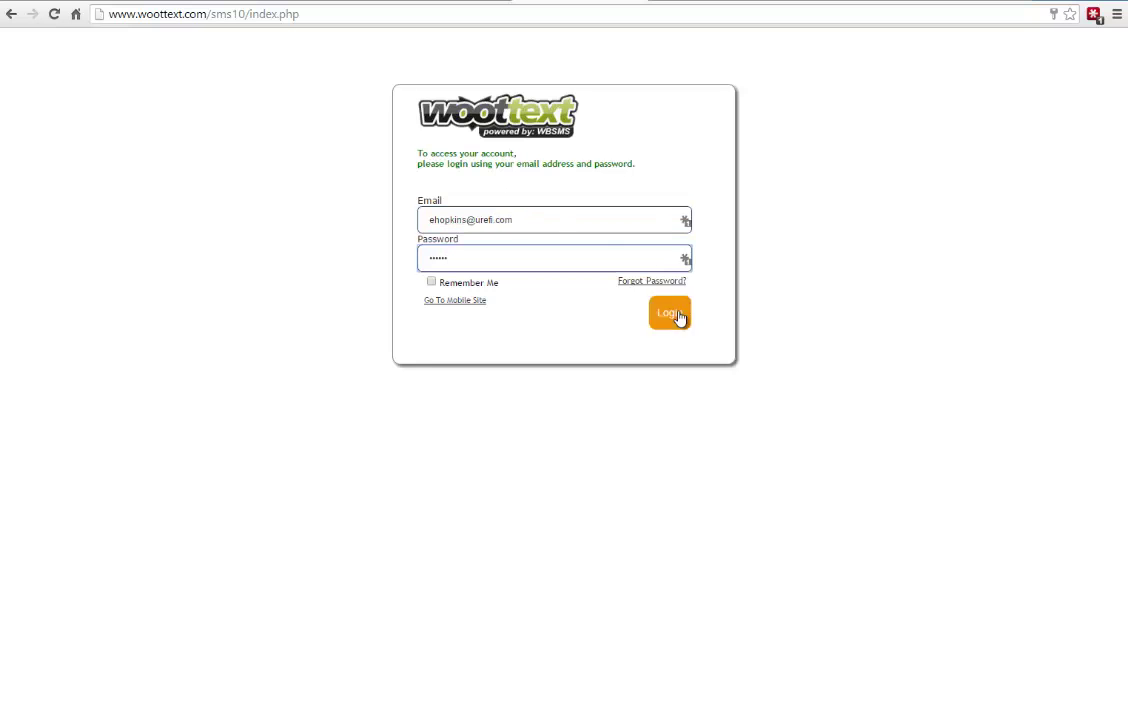
click(680, 322)
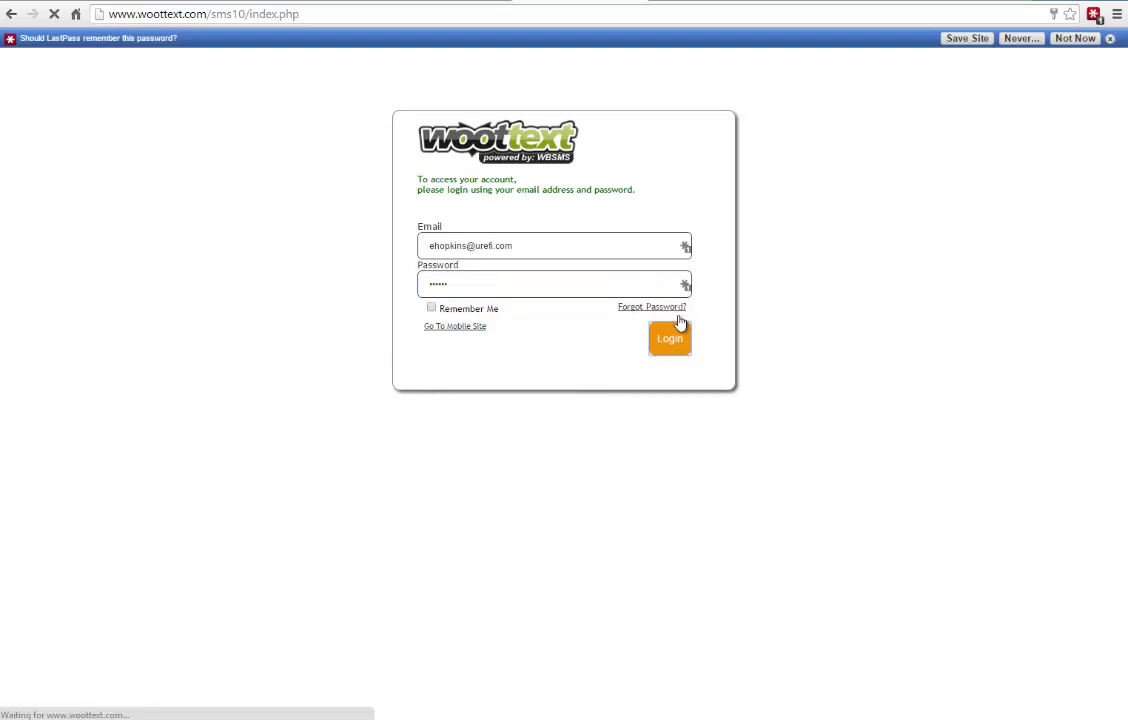
click(1109, 38)
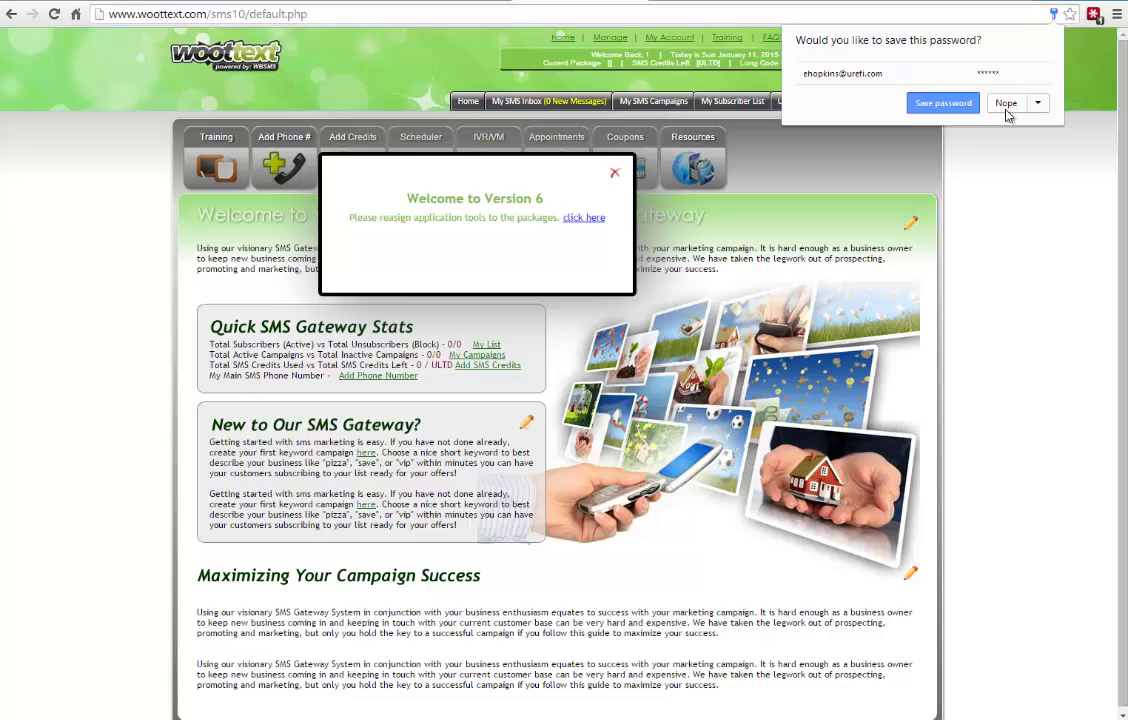
click(1006, 106)
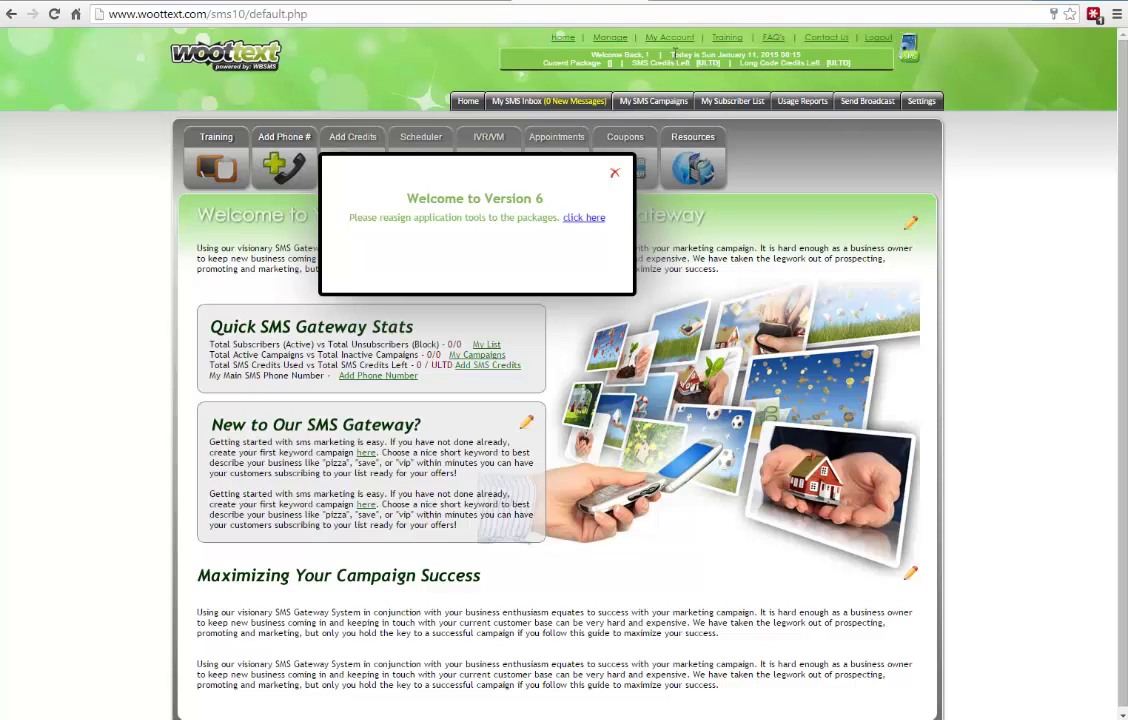
click(614, 40)
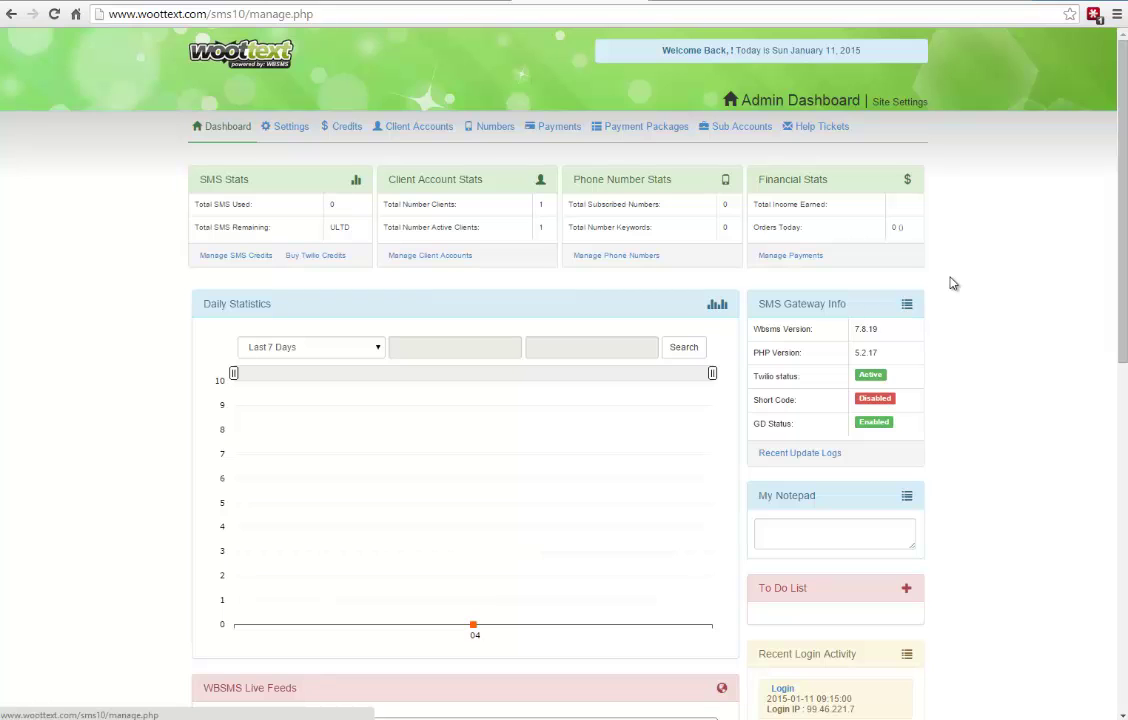
- In Gateway Settings, enable Use Admin Stop Append W/All Clients and save the SMS handling settings
click(296, 132)
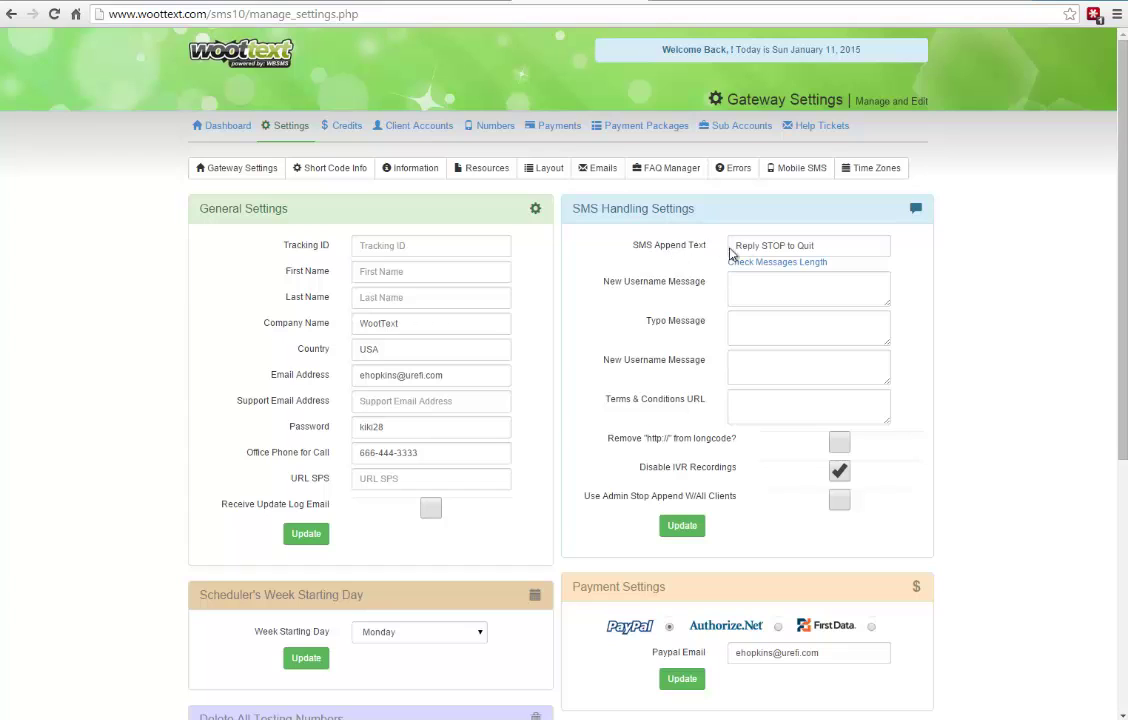
drag(737, 245, 838, 249)
click(722, 280)
click(799, 244)
drag(739, 247, 838, 245)
click(622, 264)
click(839, 500)
click(682, 526)
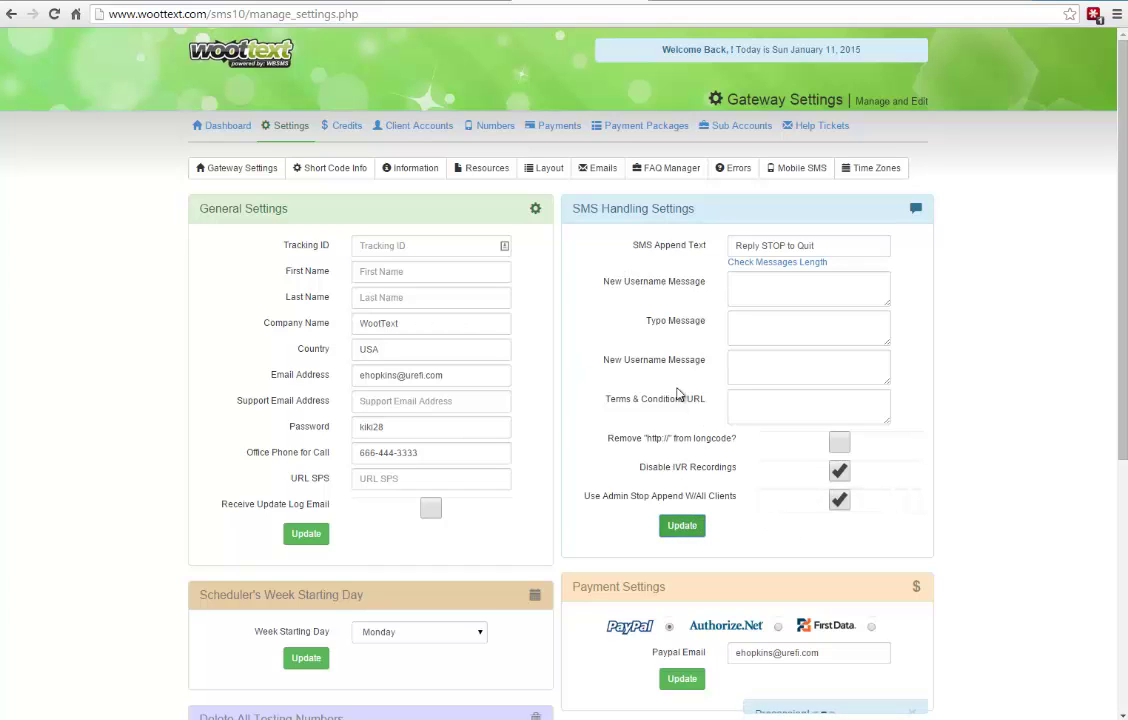
- Review the 'Reply STOP to Quit' append text, highlighting the word STOP without editing it
drag(838, 245, 730, 245)
click(800, 245)
click(810, 245)
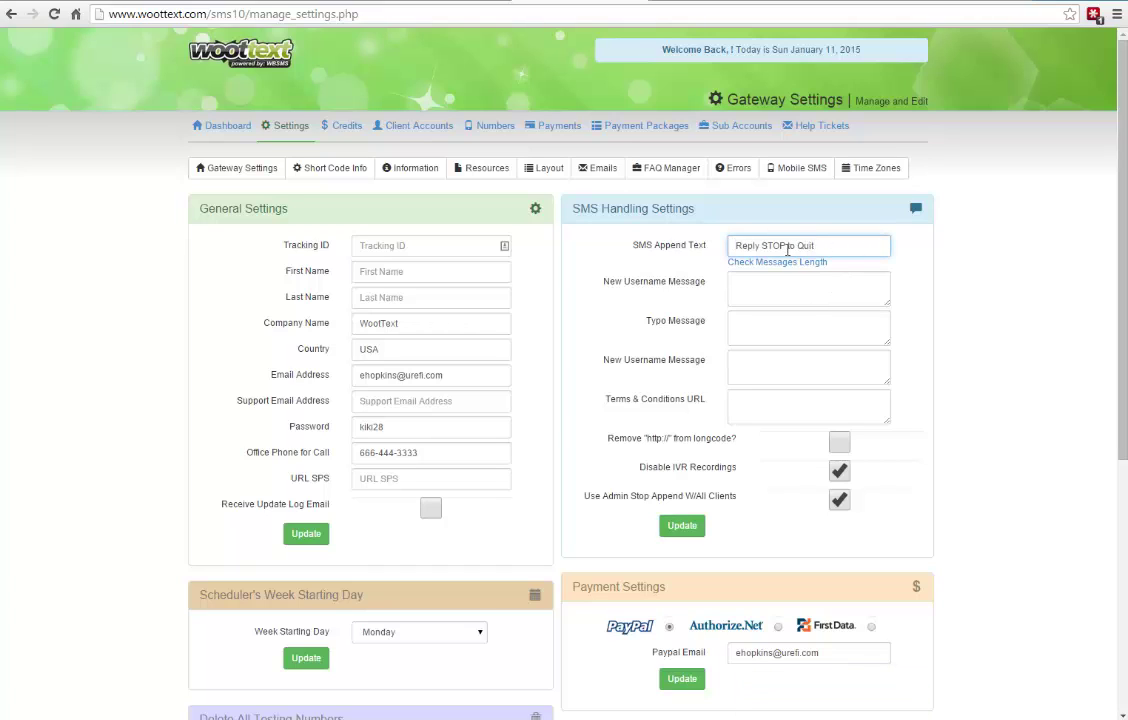
drag(786, 245, 771, 245)
click(980, 244)
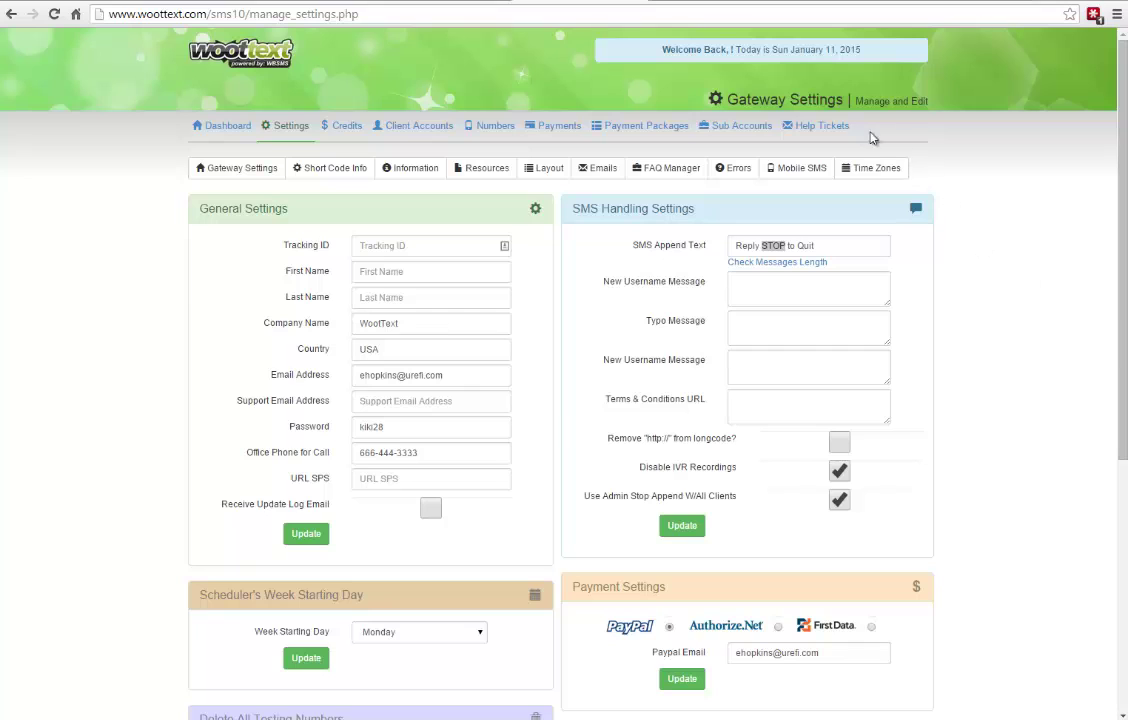
click(882, 170)
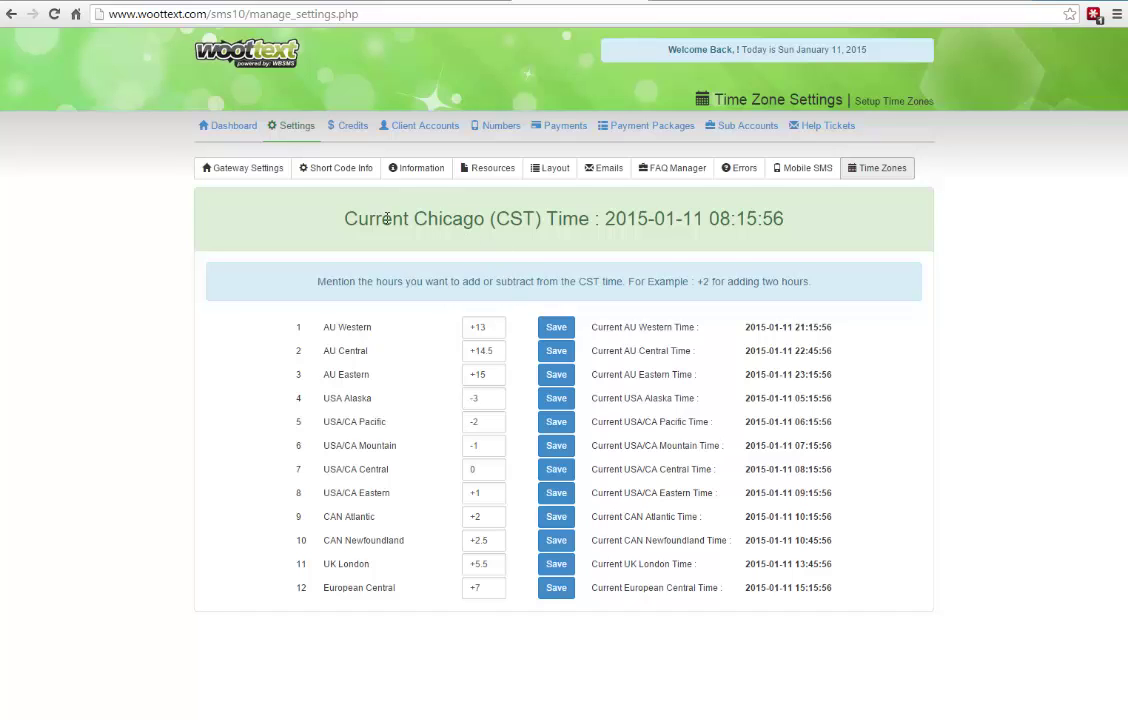
drag(345, 218, 616, 222)
drag(708, 219, 831, 222)
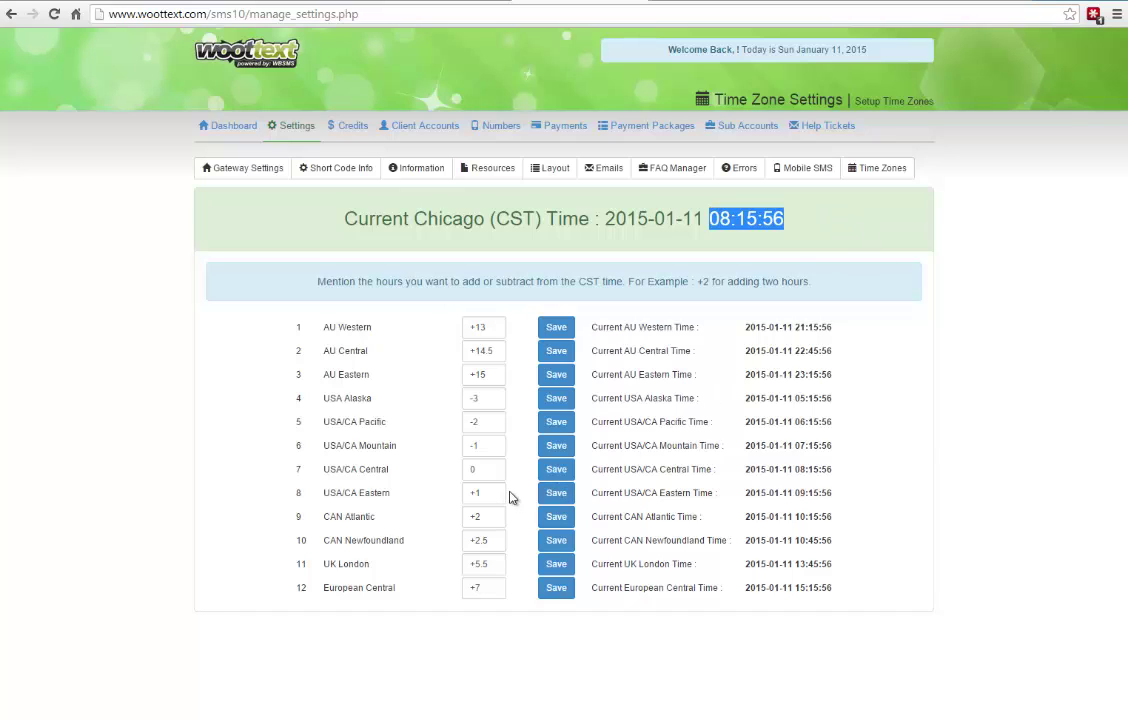
drag(496, 492, 462, 498)
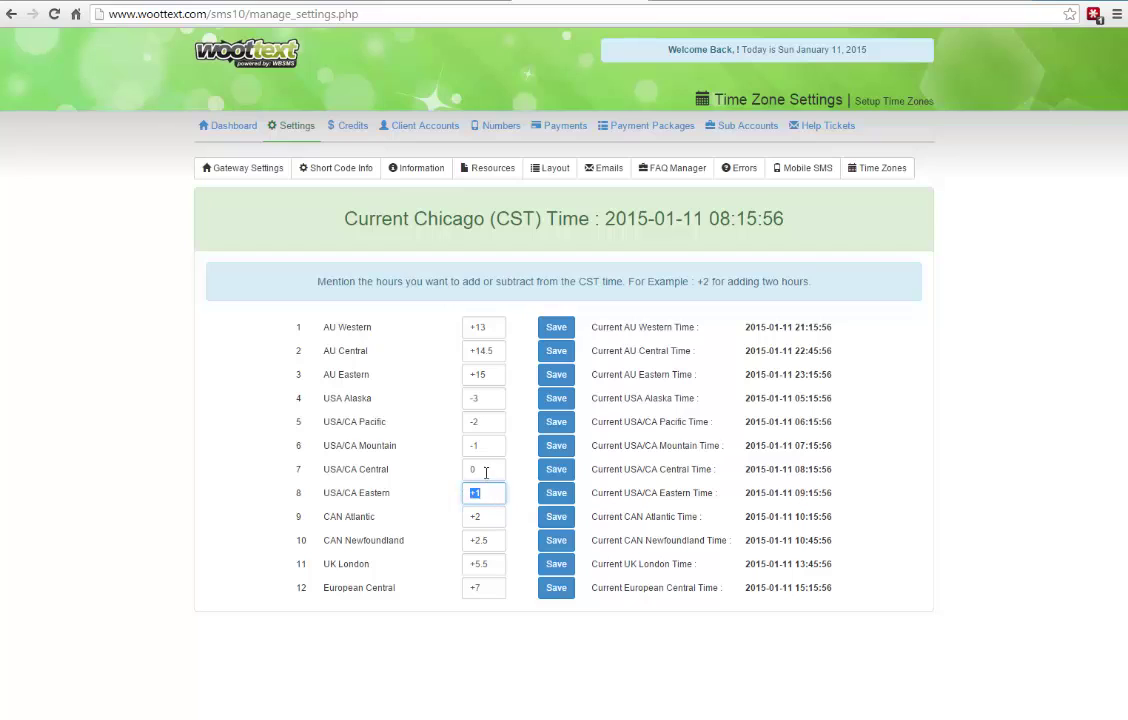
click(486, 472)
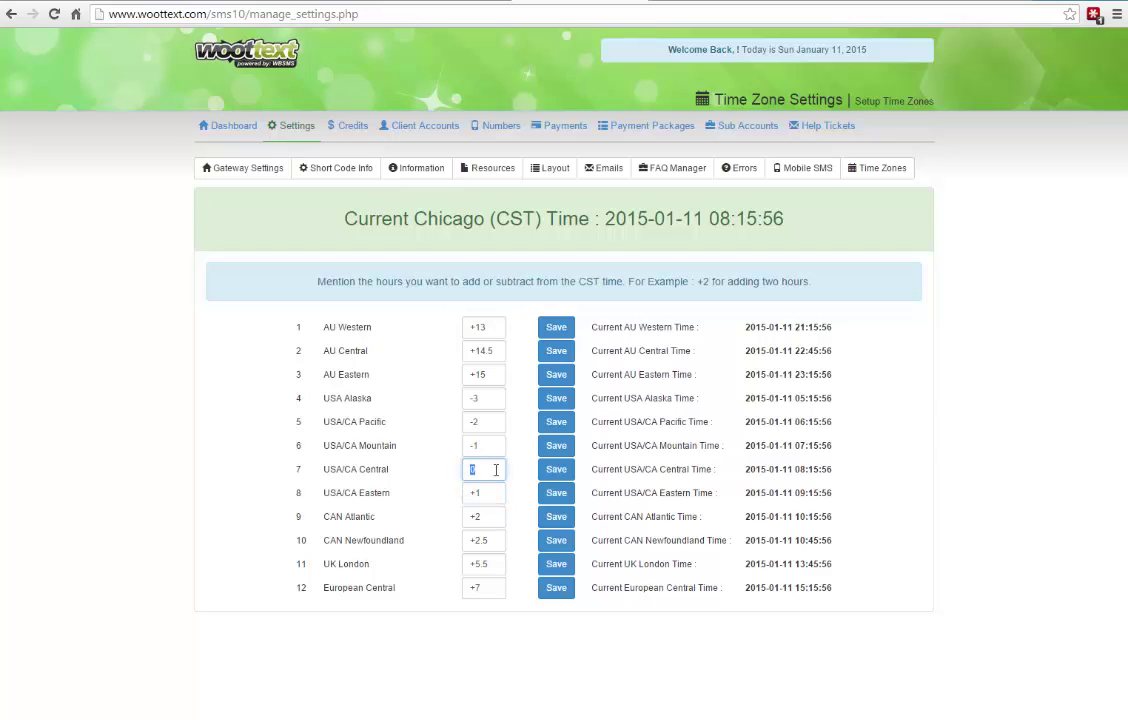
click(474, 469)
click(488, 470)
drag(290, 318, 380, 445)
click(262, 358)
drag(288, 324, 512, 384)
click(511, 383)
click(478, 470)
- Inspect the AU and USA time zone offsets (+13, +14.5, +15, -3, 0, +1) without changing them
click(472, 375)
drag(472, 375, 470, 335)
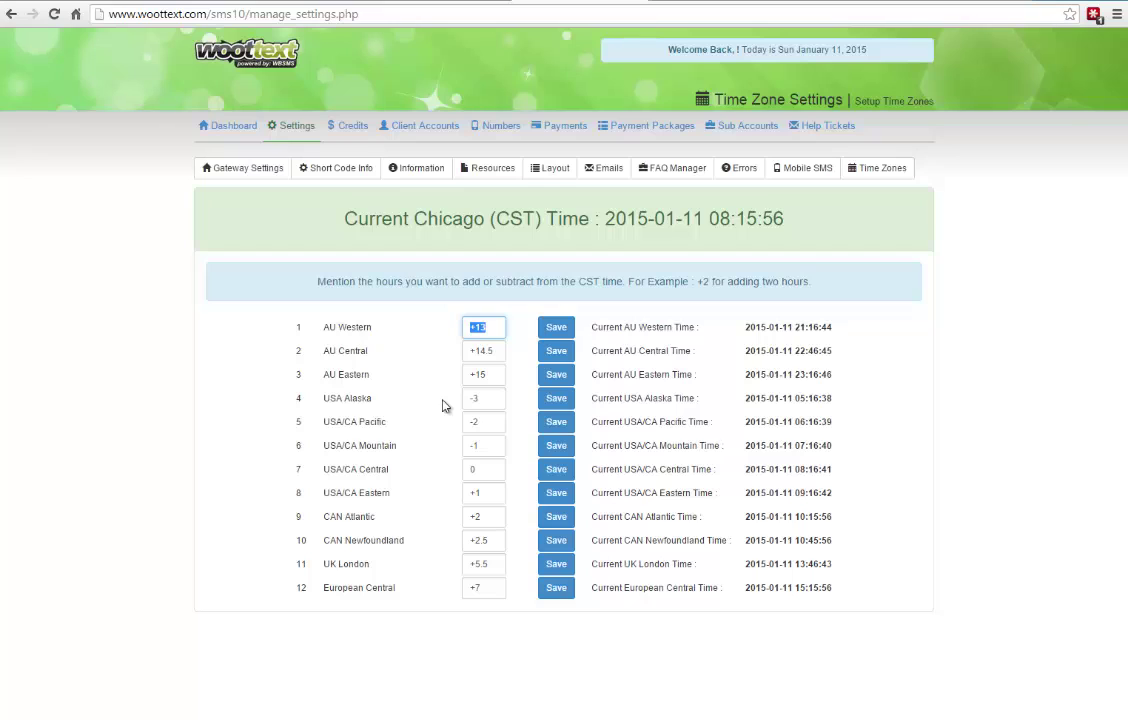
double_click(473, 469)
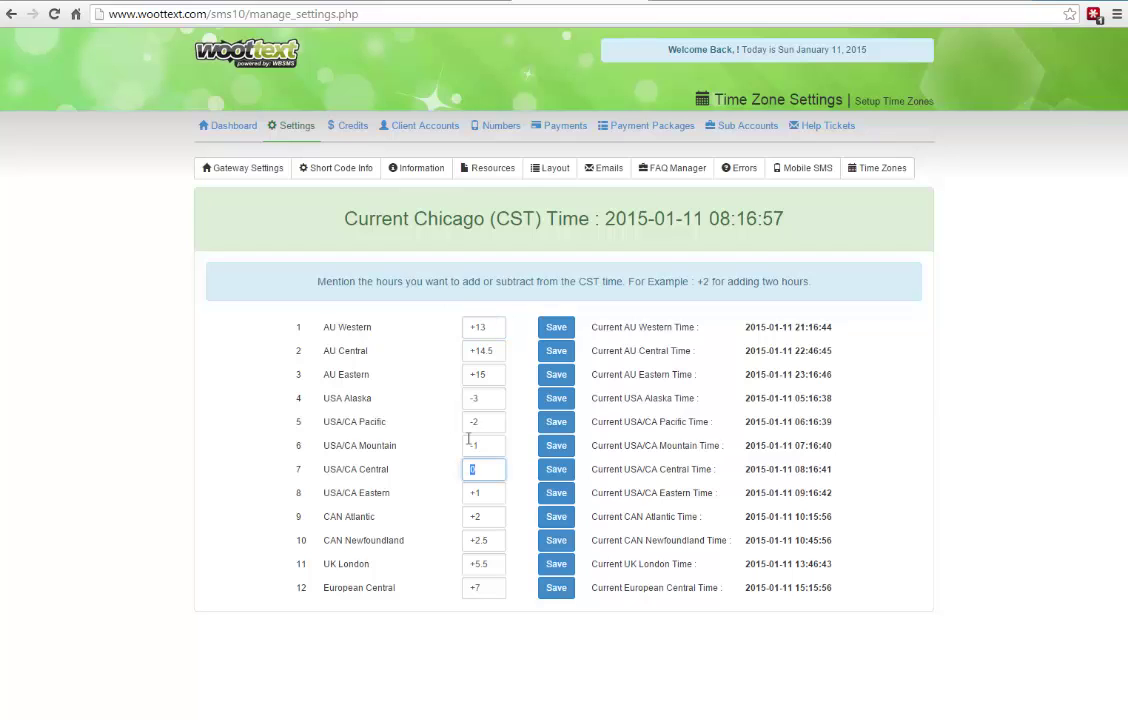
double_click(463, 327)
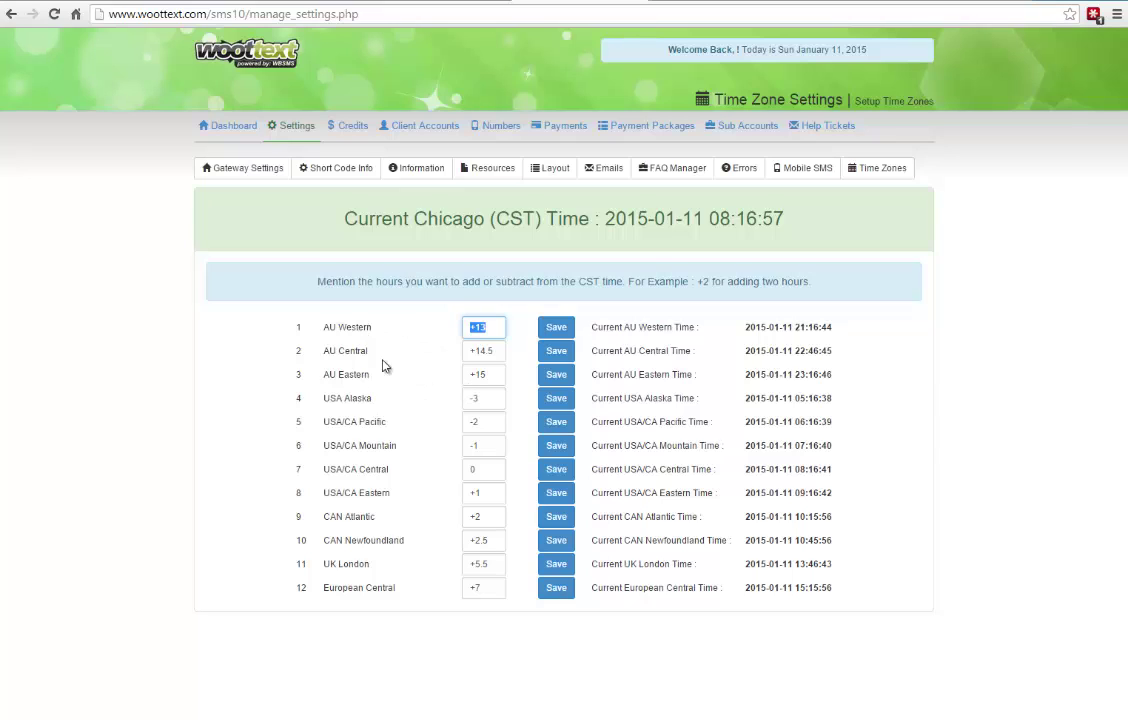
click(492, 325)
double_click(484, 327)
double_click(484, 350)
double_click(480, 374)
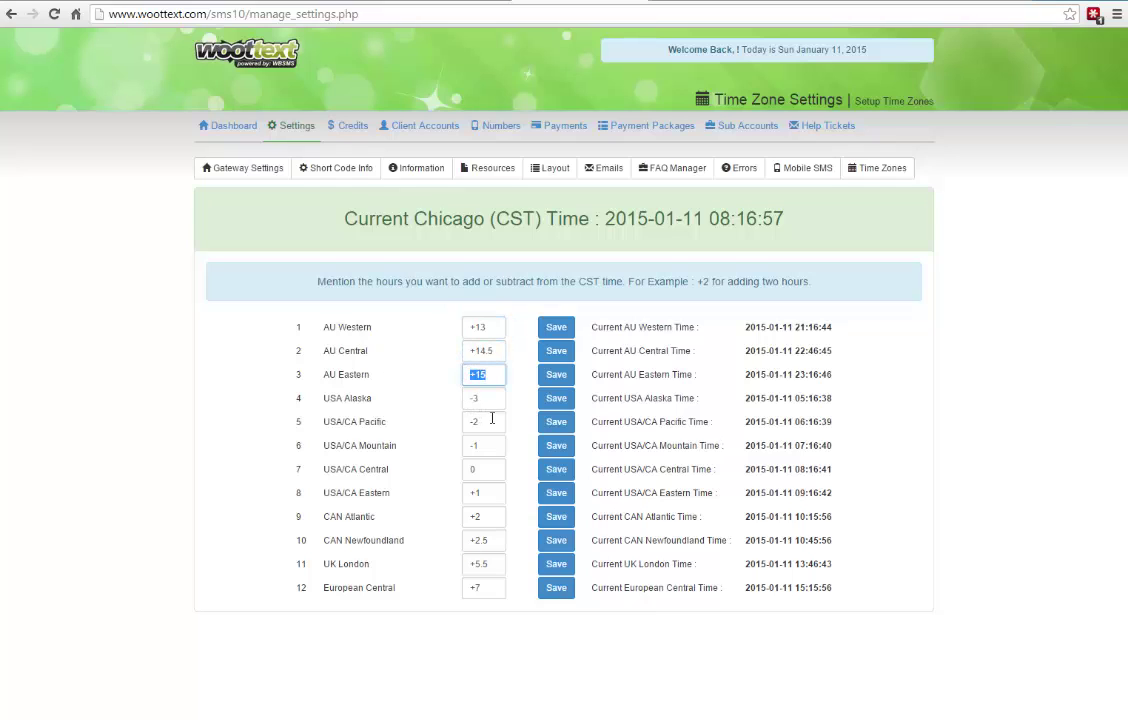
double_click(490, 398)
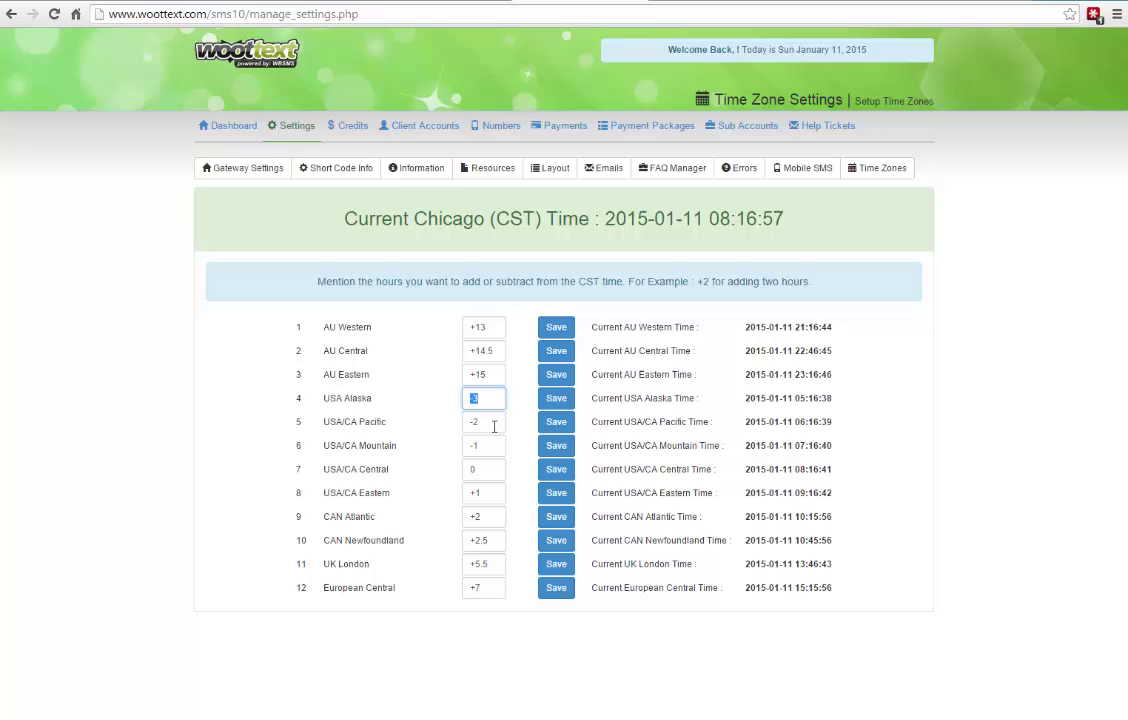
double_click(466, 492)
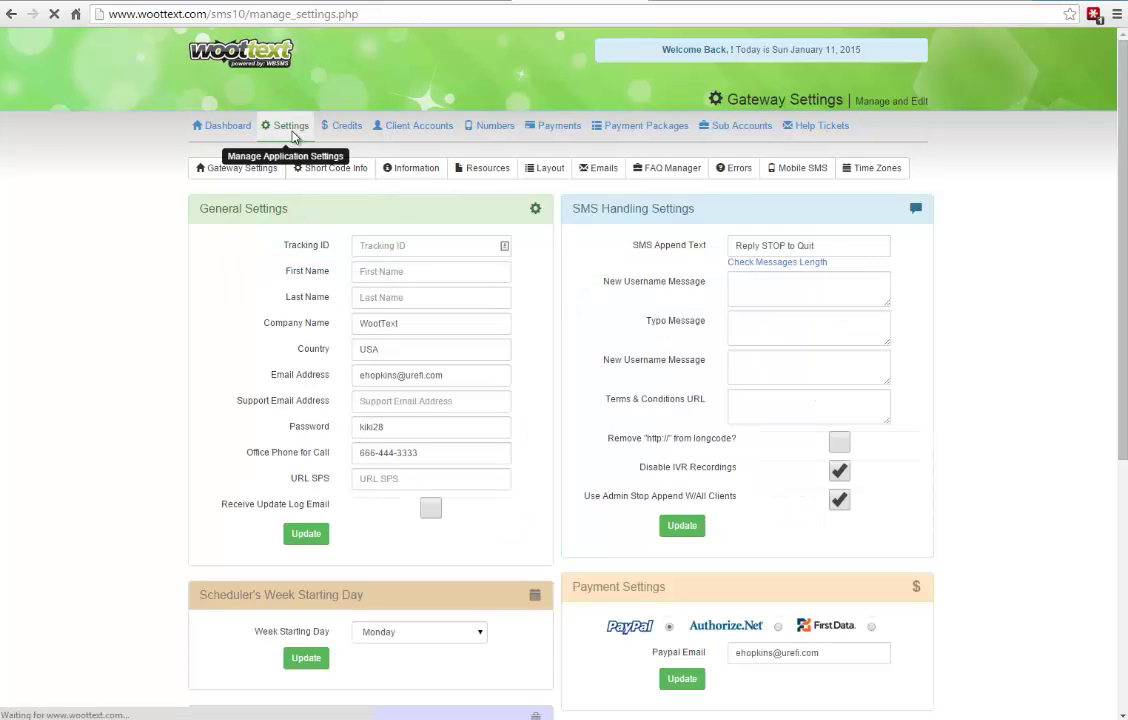
- Look over the support email, name and company fields in General Settings, then go to Payment Packages
click(291, 133)
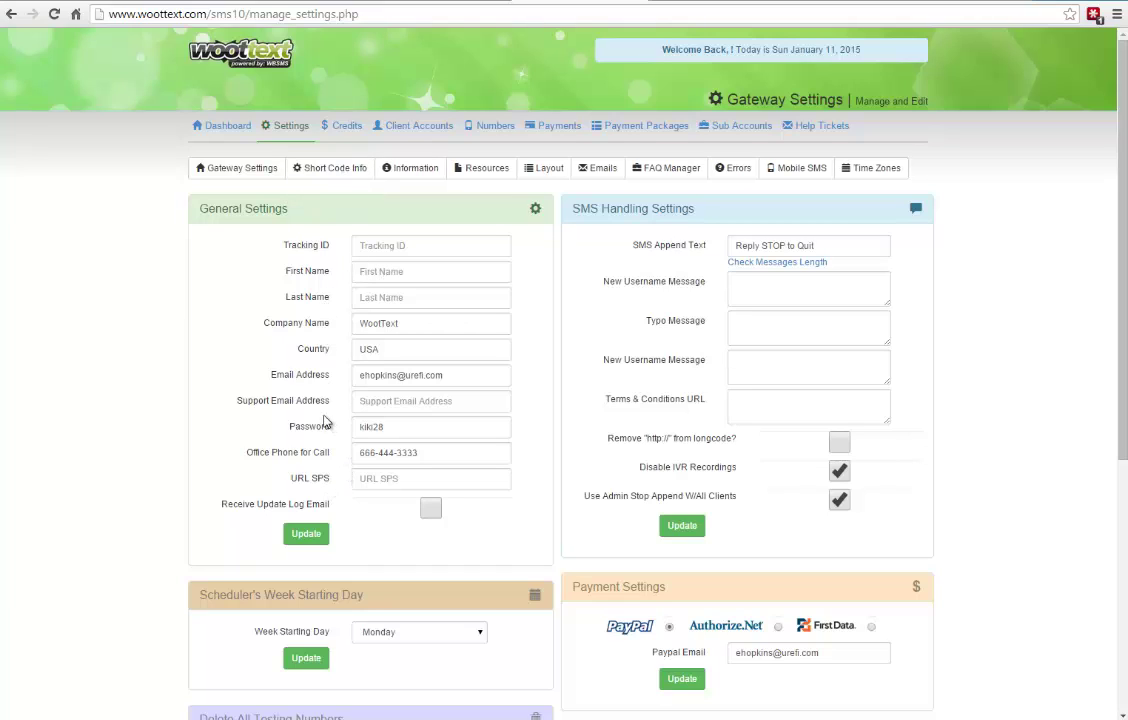
click(380, 402)
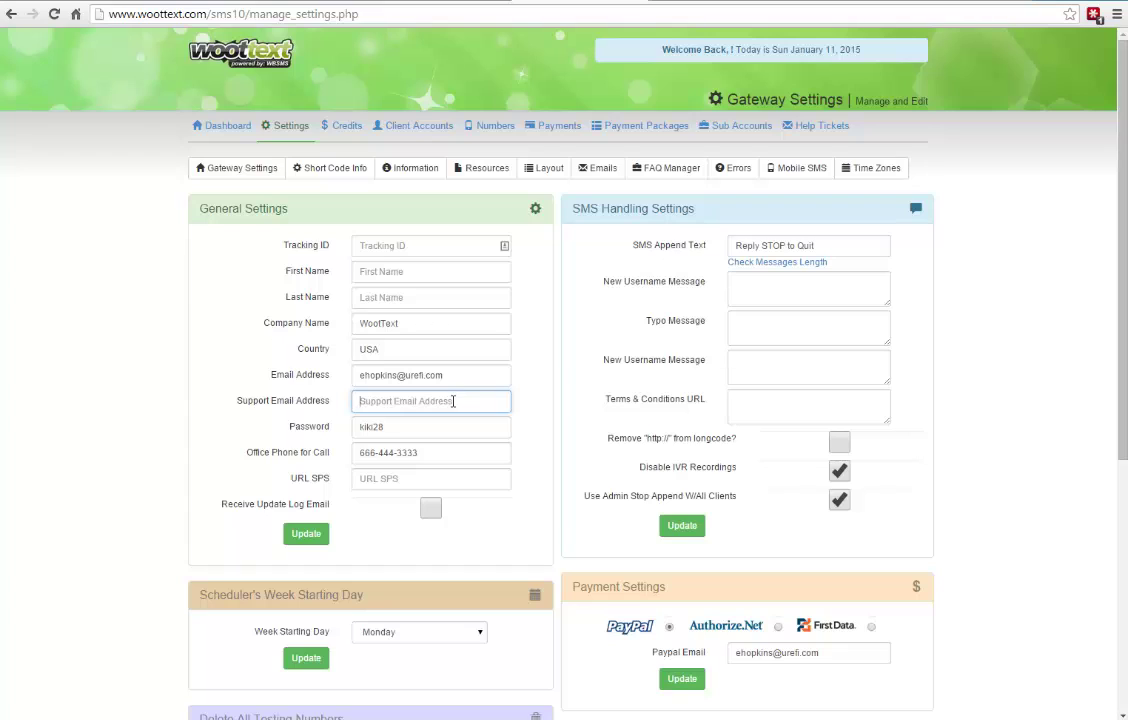
click(392, 271)
click(384, 299)
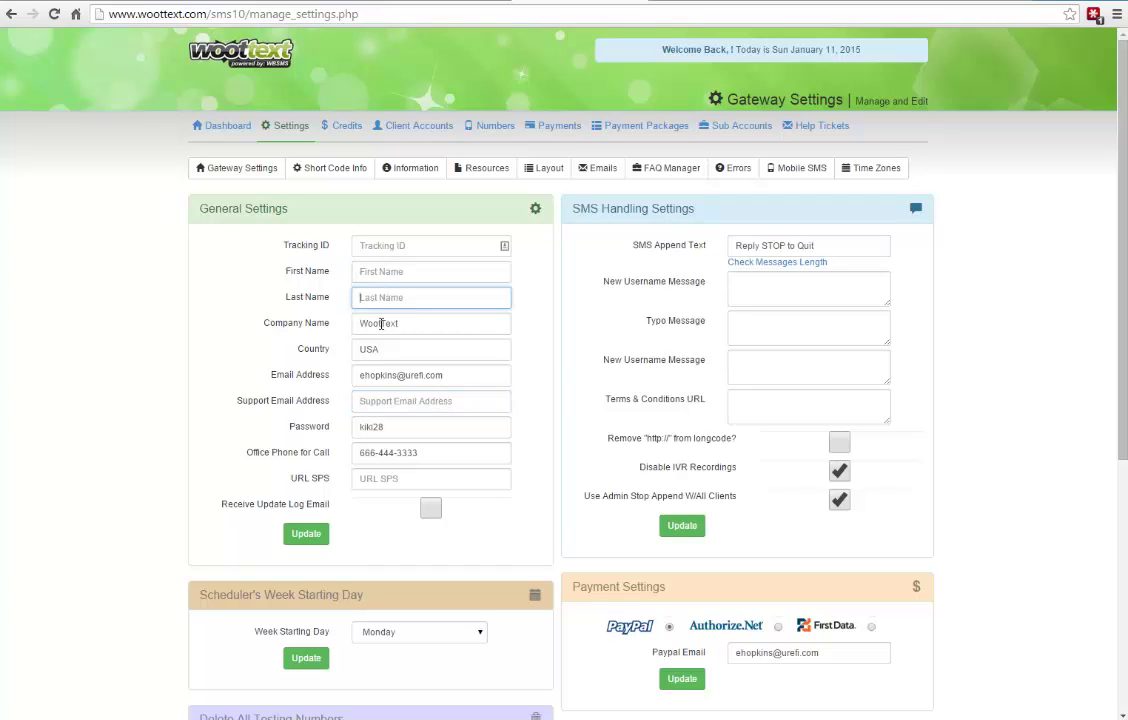
click(381, 324)
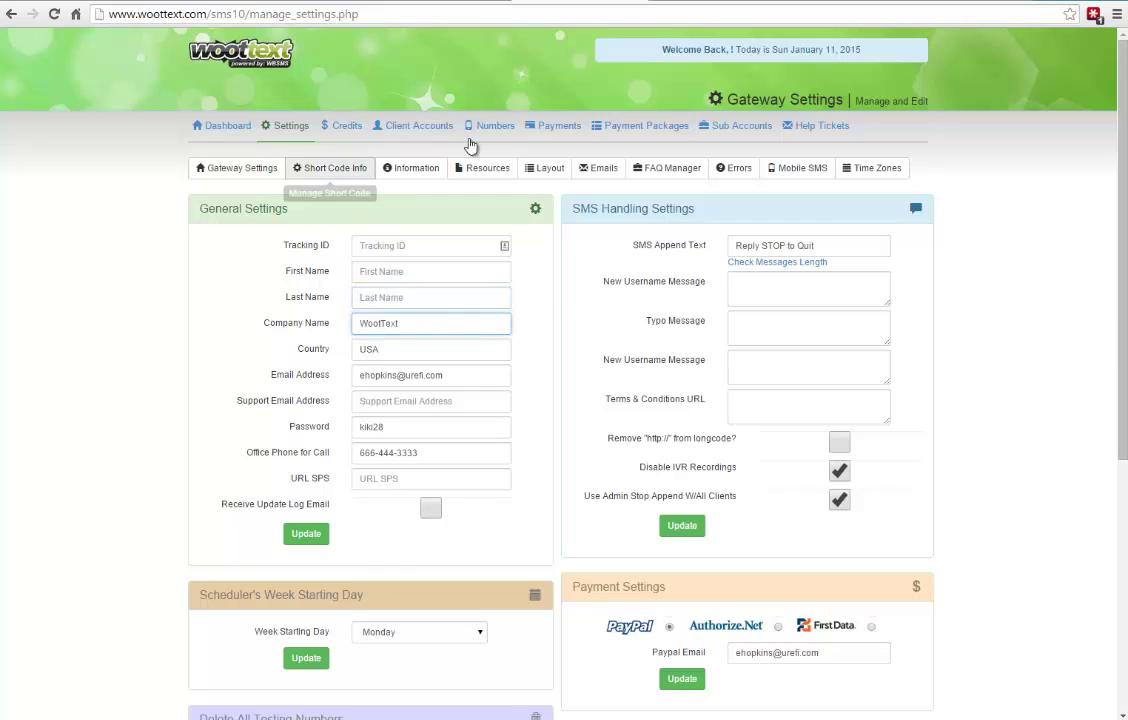
click(626, 132)
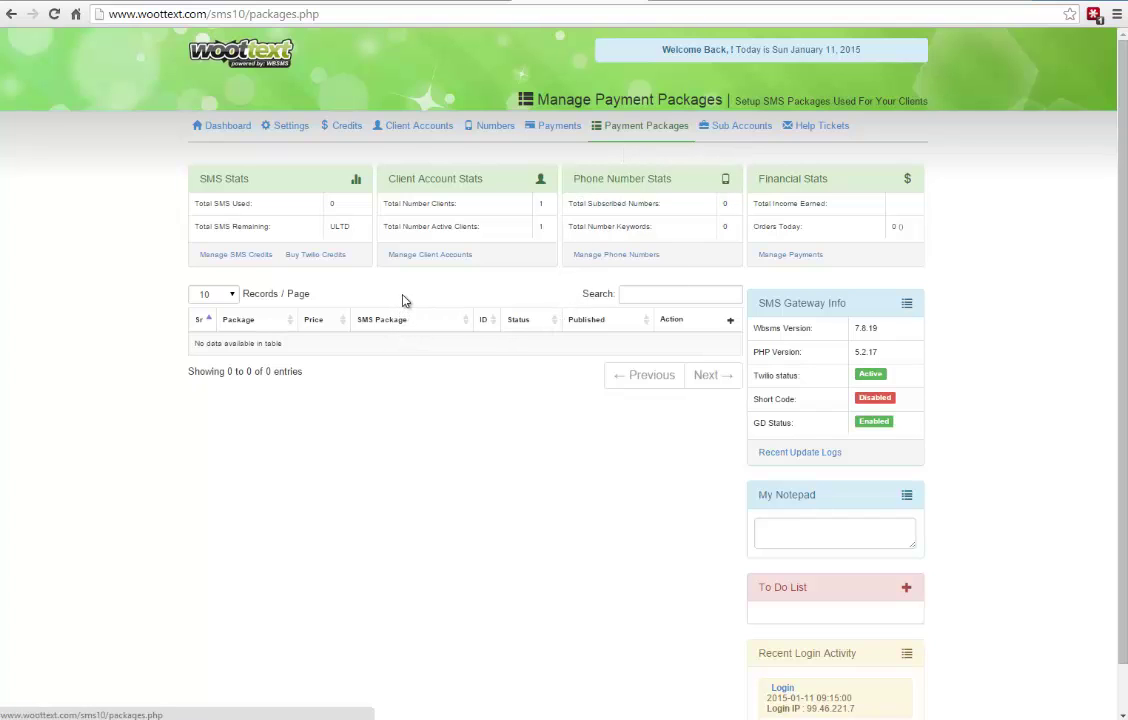
- Start a new package titled Admin Package, priced 0.00, with a price description
click(730, 321)
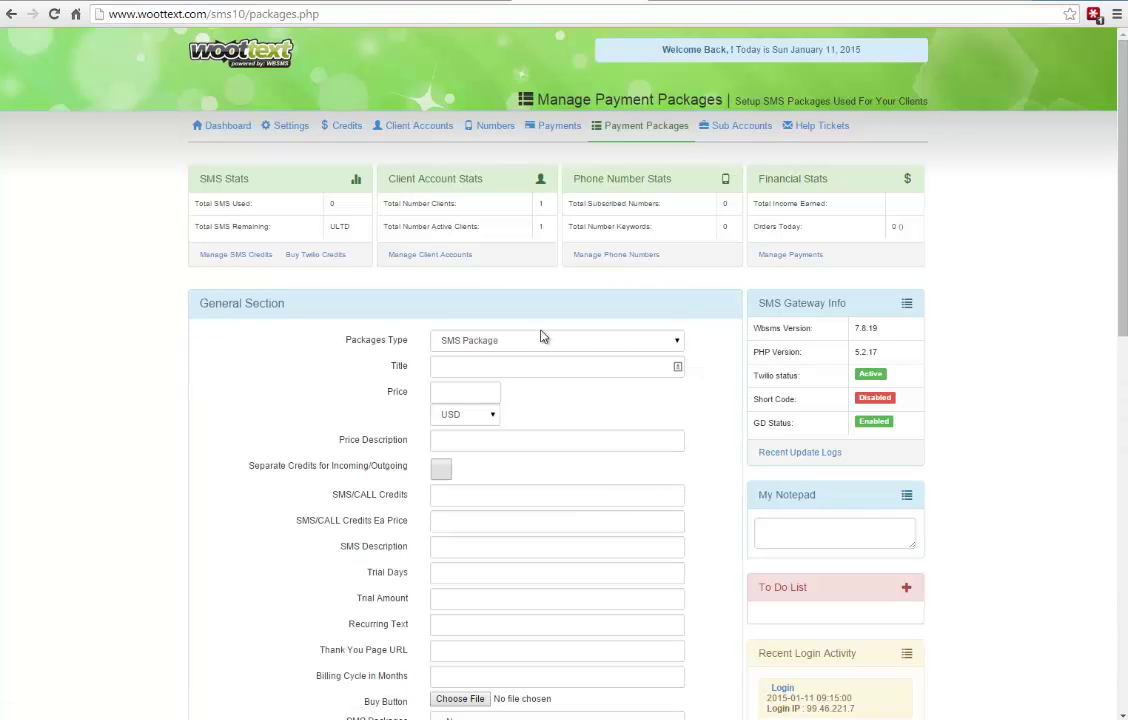
click(474, 364)
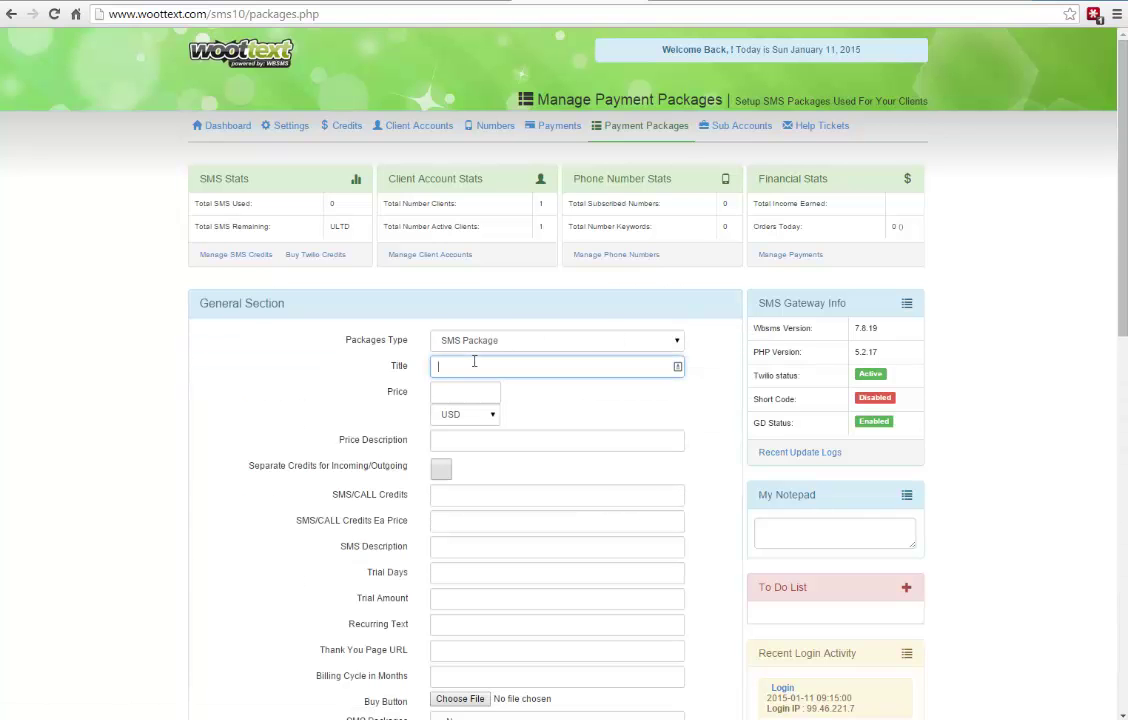
text(Admin Package)
scroll(466, 325, down, 1)
click(465, 321)
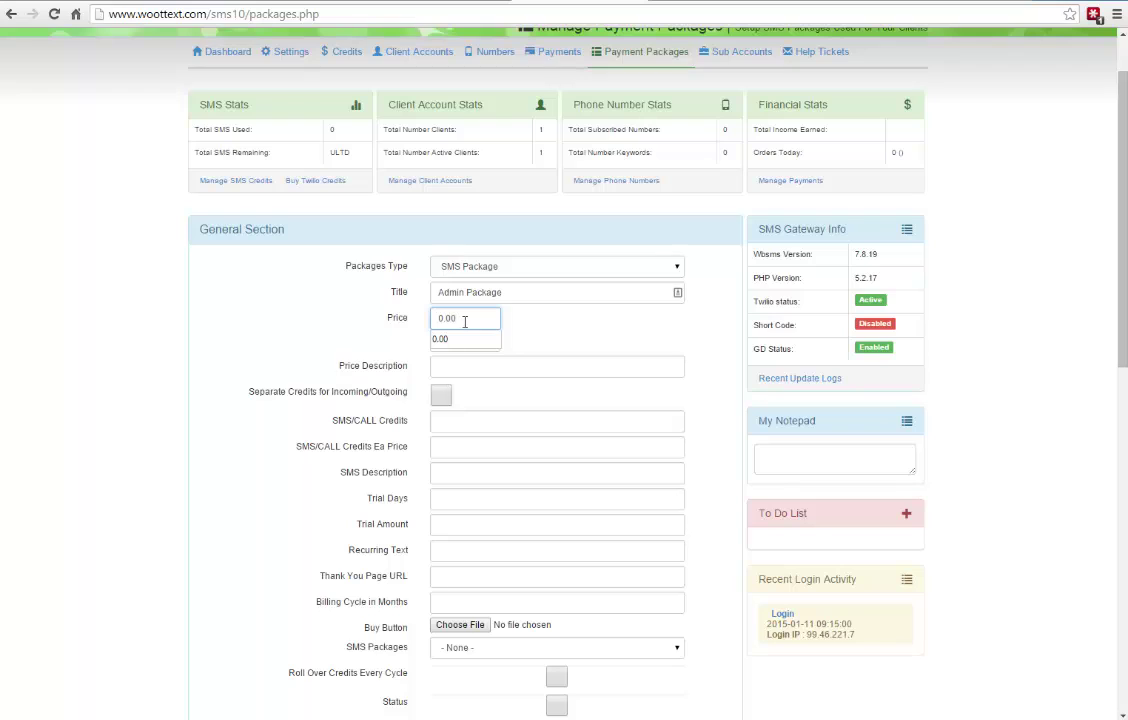
click(486, 367)
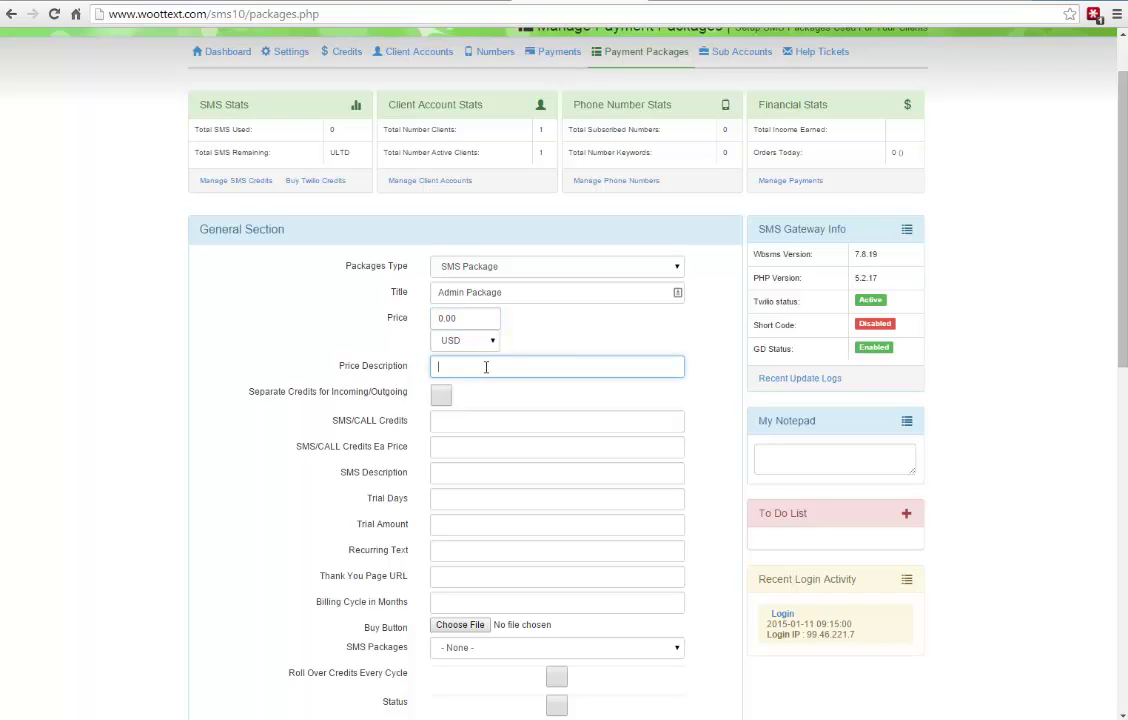
text(Admin Access)
scroll(373, 368, down, 2)
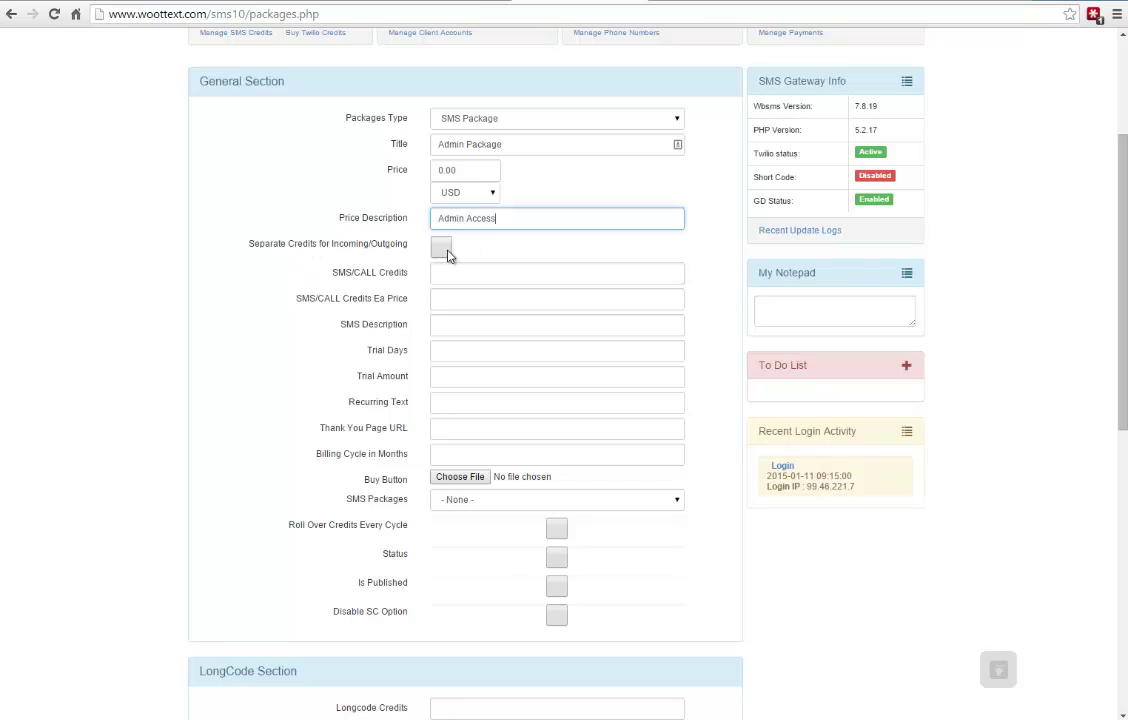
scroll(510, 195, up, 2)
scroll(598, 213, down, 2)
scroll(433, 340, down, 1)
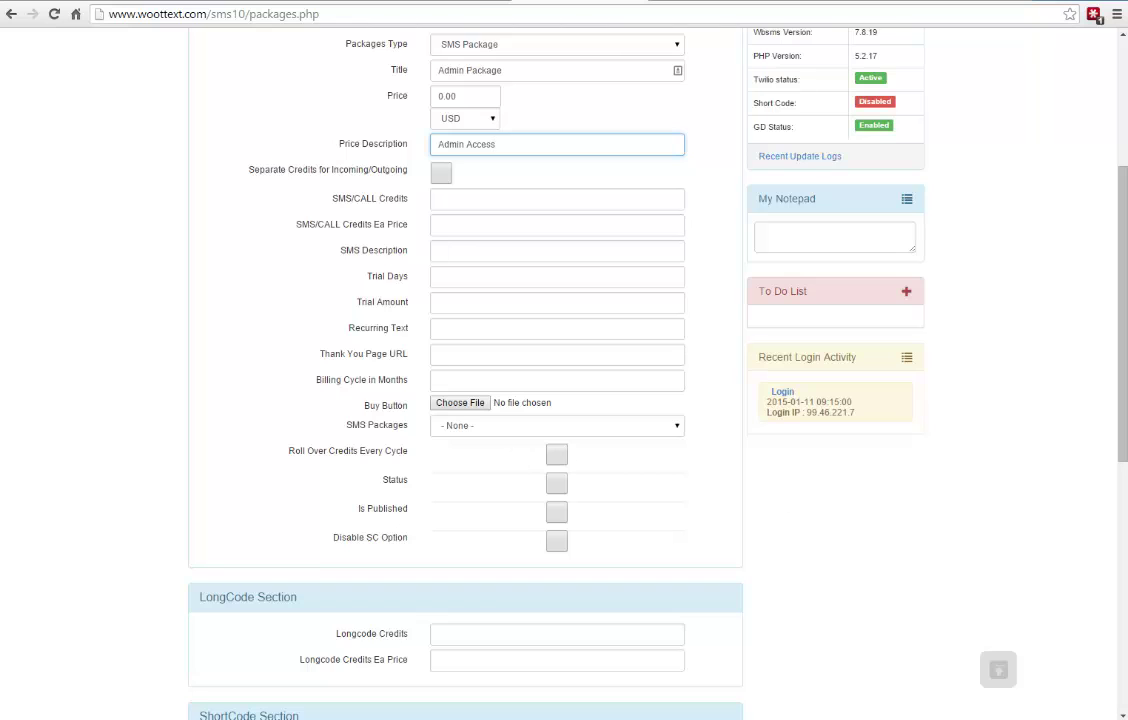
- Mark the package active and published and give it 10 longcode credits
click(683, 556)
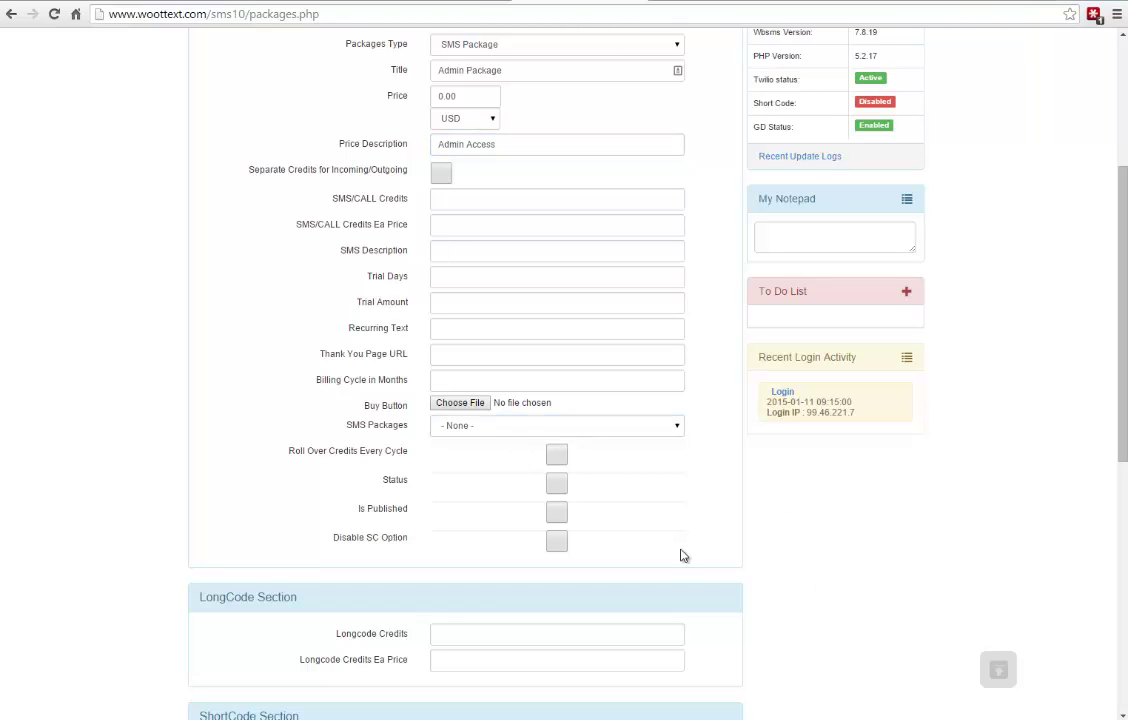
click(557, 483)
click(556, 512)
scroll(602, 444, up, 1)
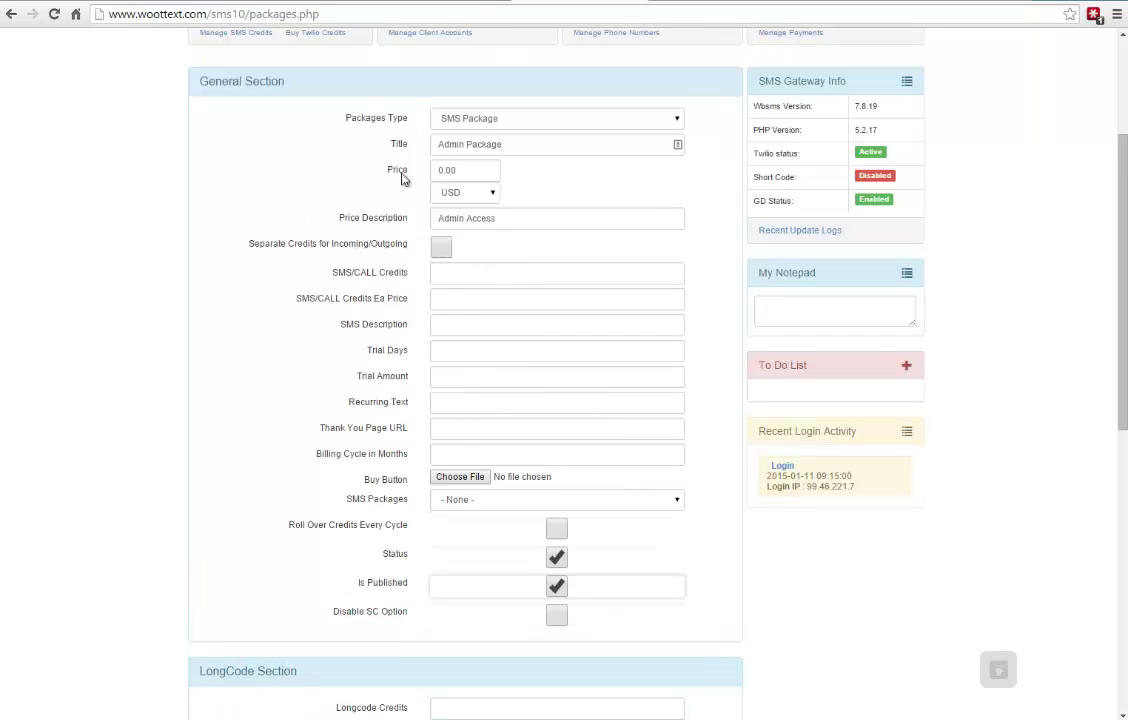
scroll(347, 288, down, 4)
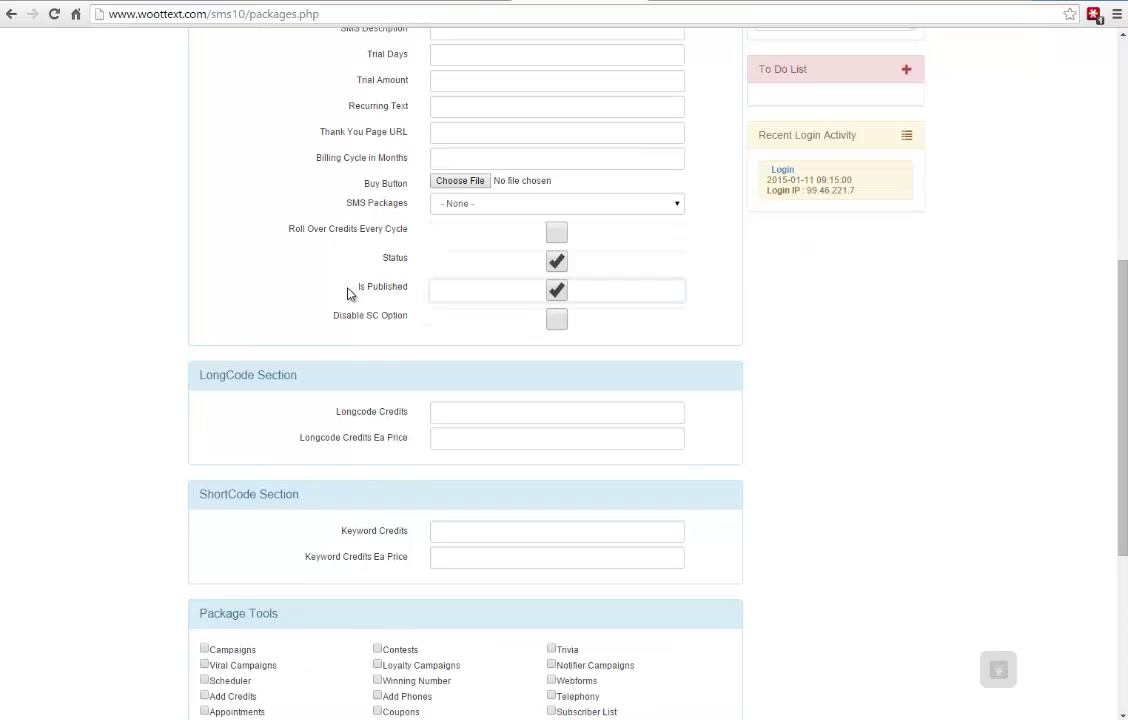
scroll(347, 293, down, 2)
click(463, 268)
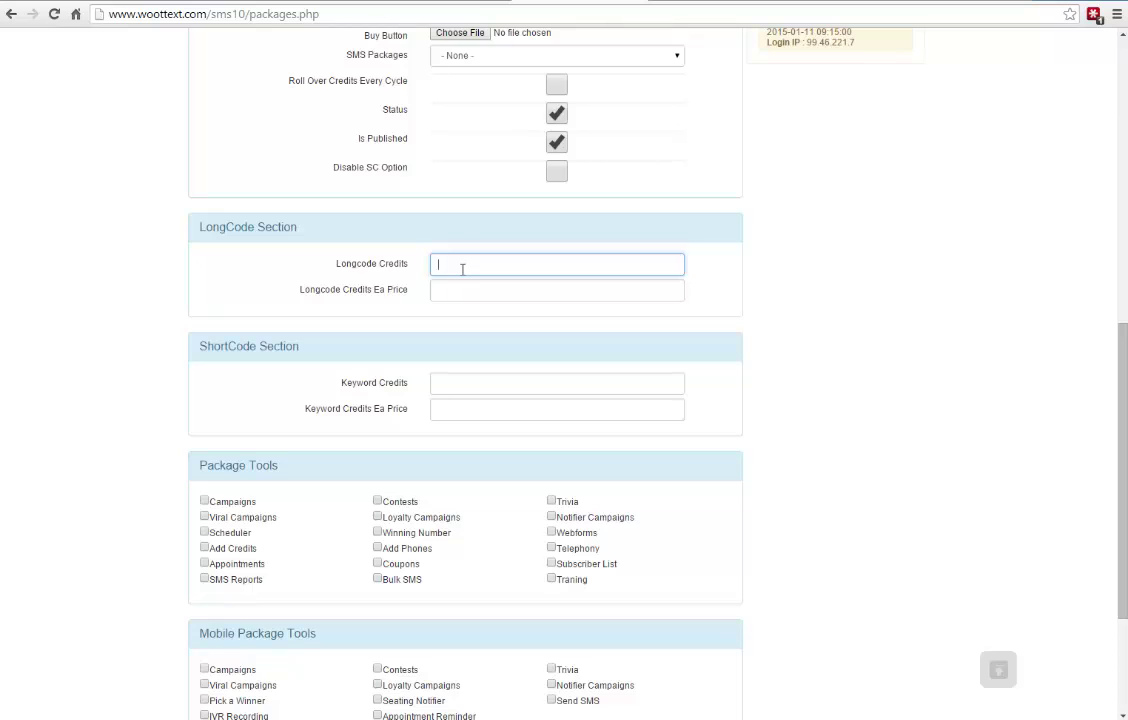
text(10)
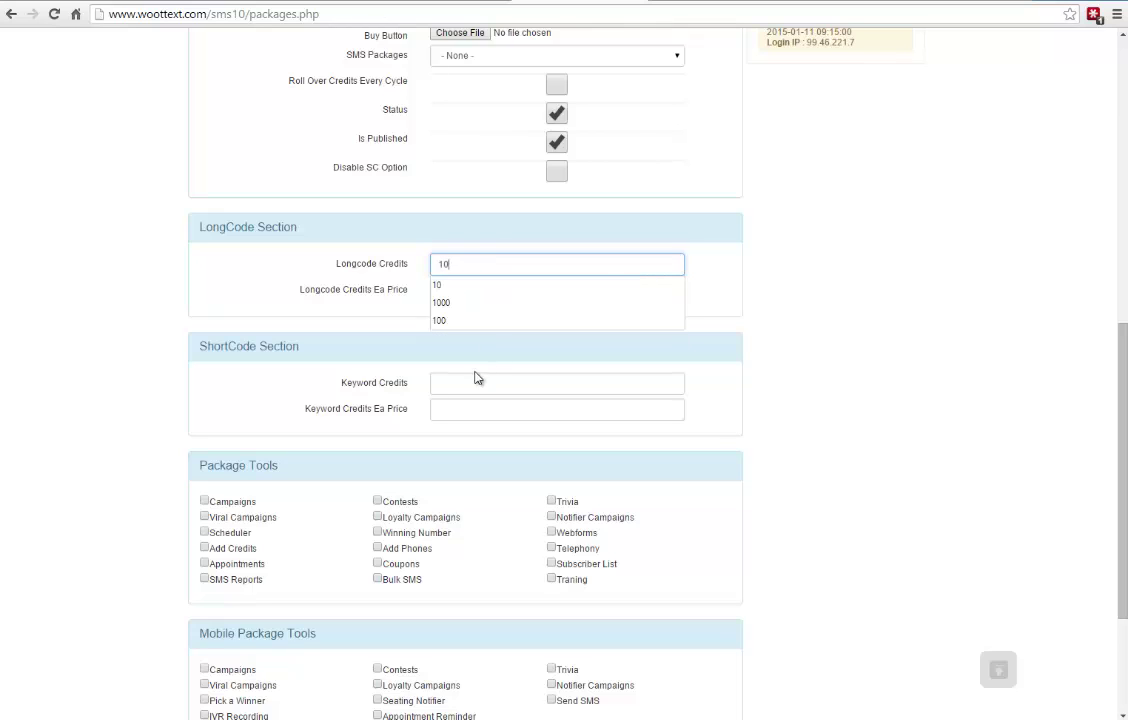
click(470, 379)
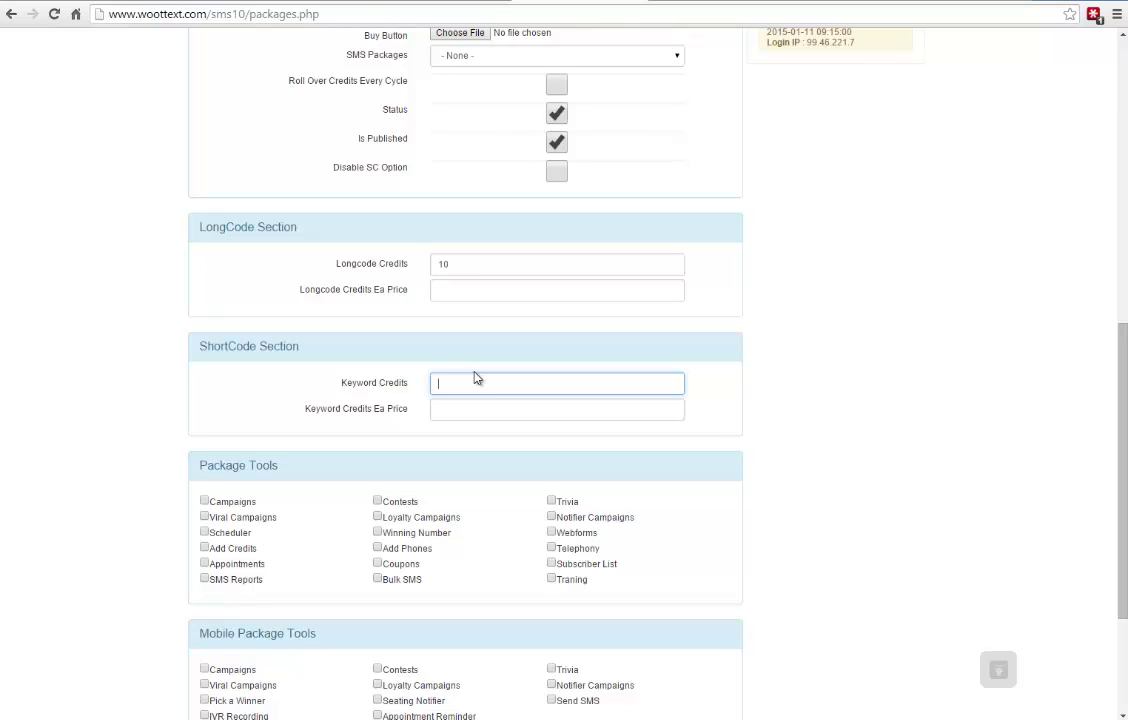
- Set keyword credits to 20 and enable all eighteen Package Tools, from Campaigns to Traning
text(20)
scroll(322, 411, down, 2)
click(205, 289)
click(205, 304)
click(205, 320)
click(205, 336)
click(205, 351)
click(205, 366)
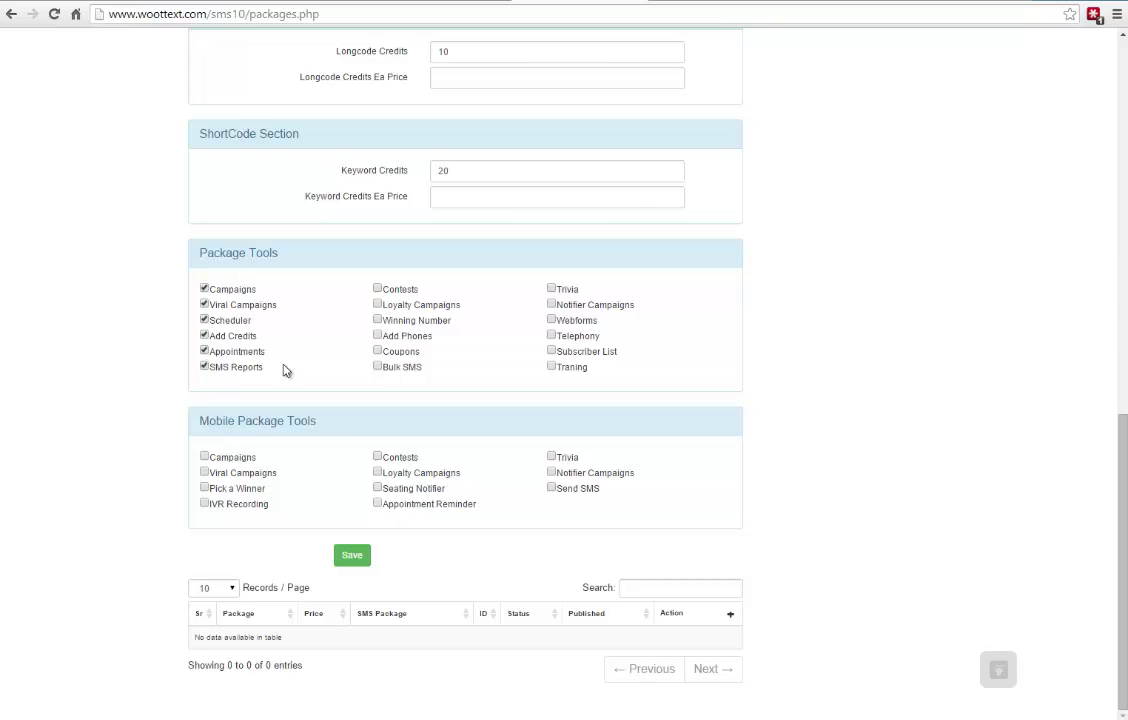
click(378, 366)
click(378, 351)
click(378, 336)
click(378, 320)
click(378, 304)
click(378, 289)
click(551, 289)
click(551, 304)
click(551, 320)
click(551, 336)
click(552, 351)
click(552, 366)
- Enable all eleven Mobile Package Tools and save the Admin Package
scroll(544, 322, up, 10)
scroll(360, 290, down, 10)
click(204, 457)
click(204, 472)
click(204, 488)
click(204, 503)
click(377, 458)
click(377, 472)
click(377, 488)
click(377, 503)
click(551, 488)
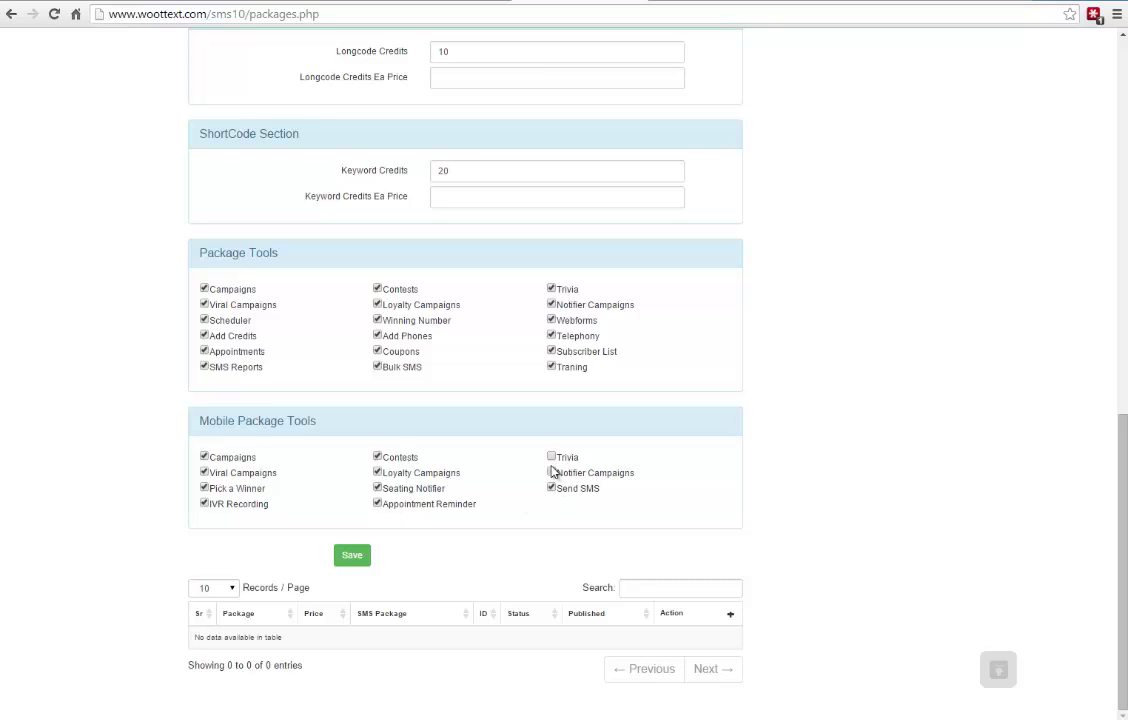
click(551, 472)
click(550, 458)
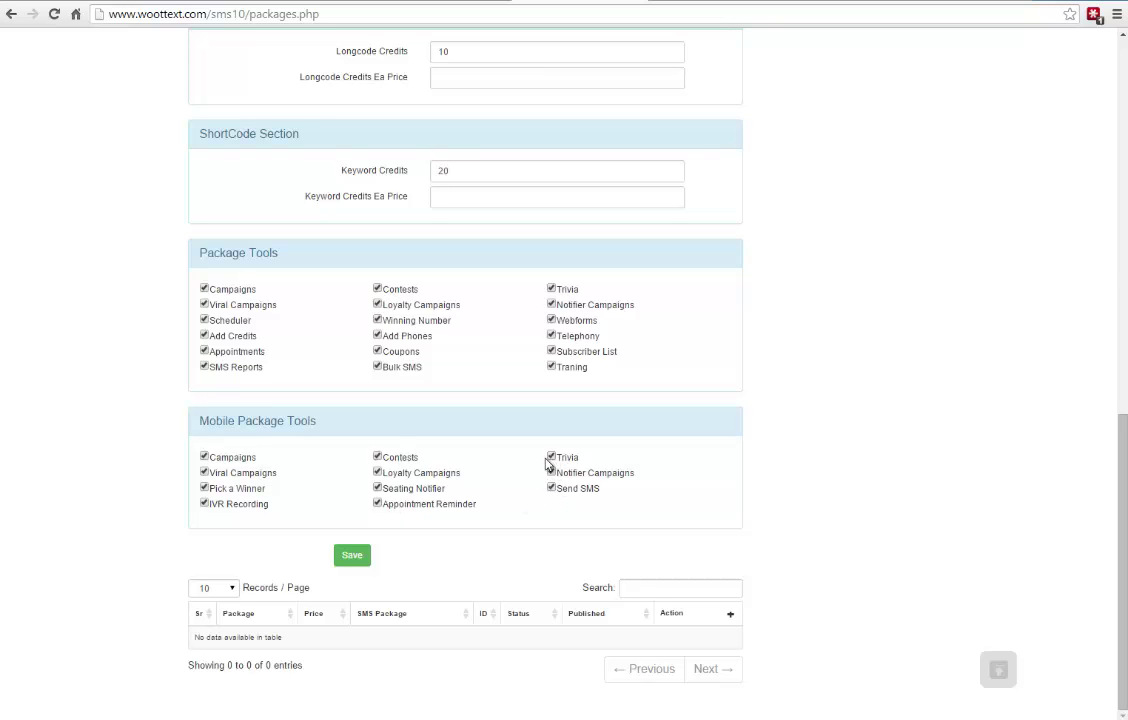
click(352, 556)
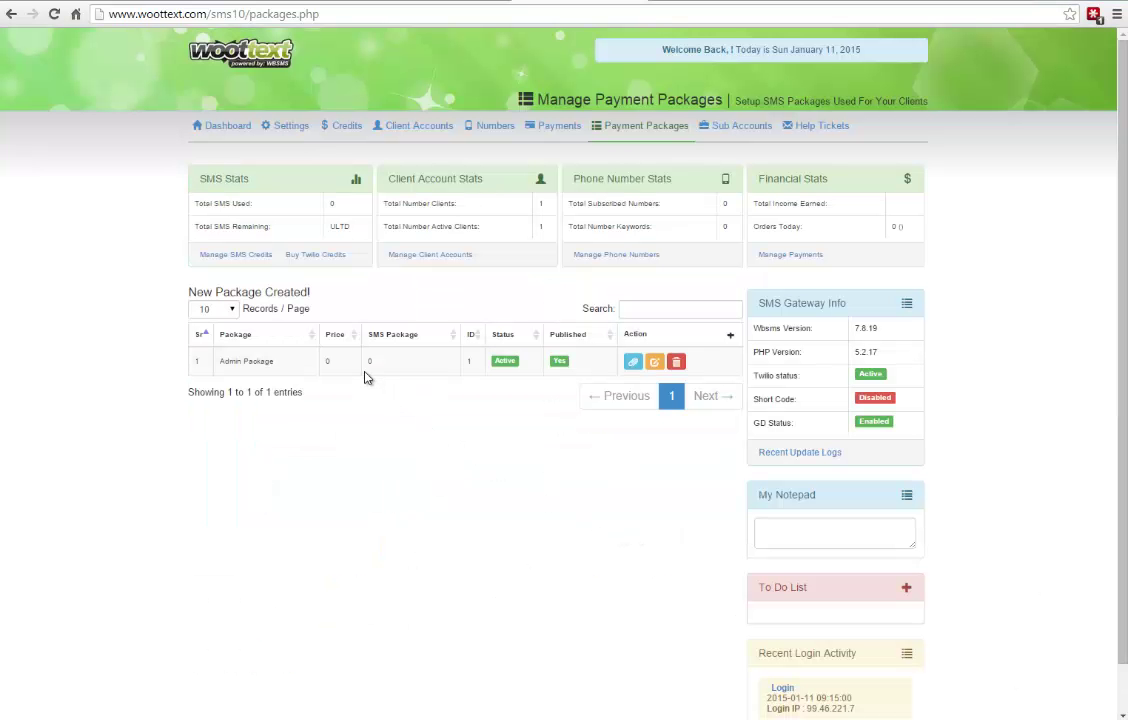
- Check the SMS credits and usage page for the current user
click(343, 128)
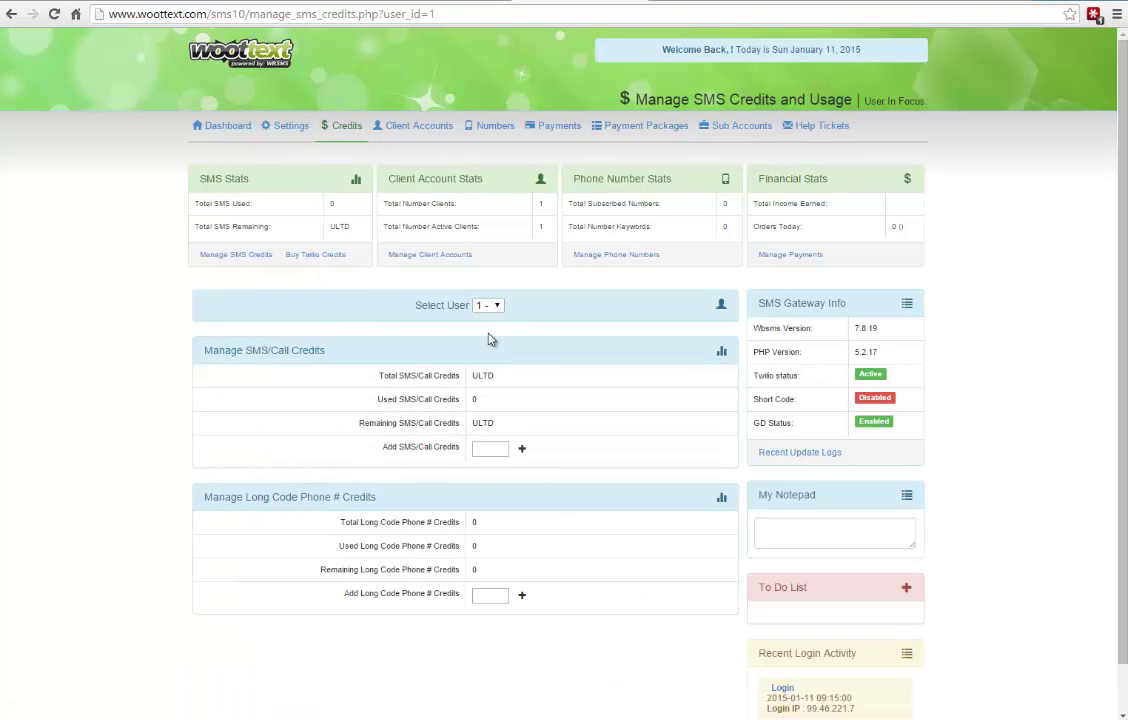
click(488, 305)
click(494, 305)
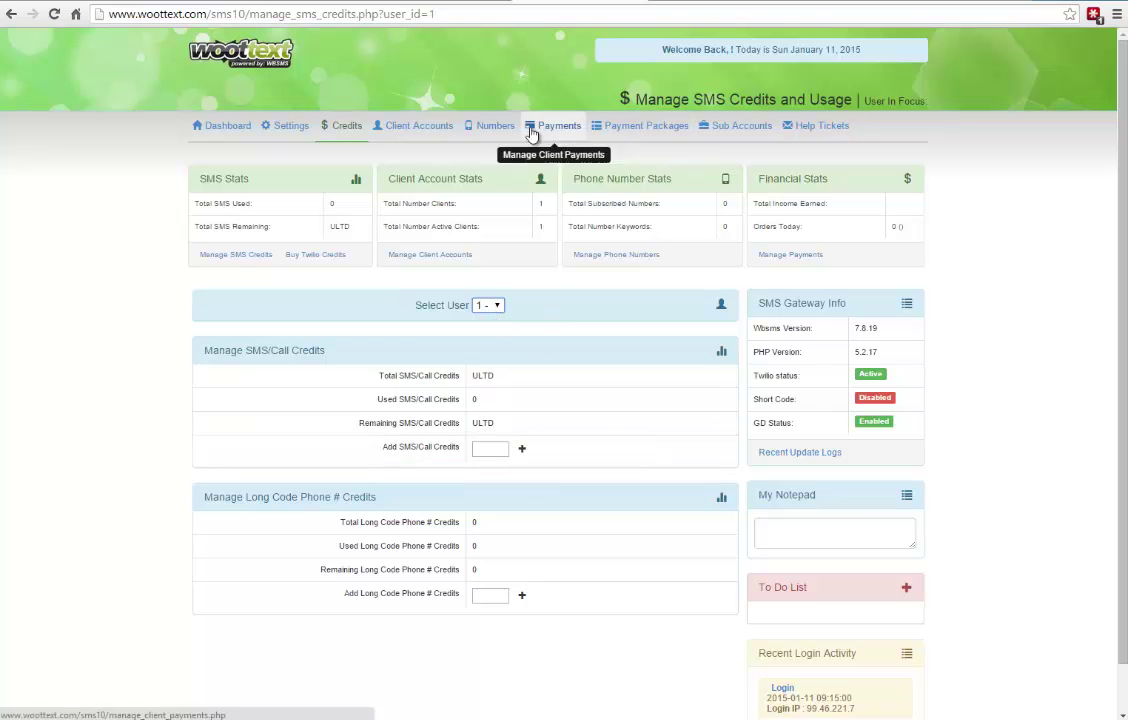
- Assign the Admin Package to the client account, starting on 01/11/2015
click(425, 130)
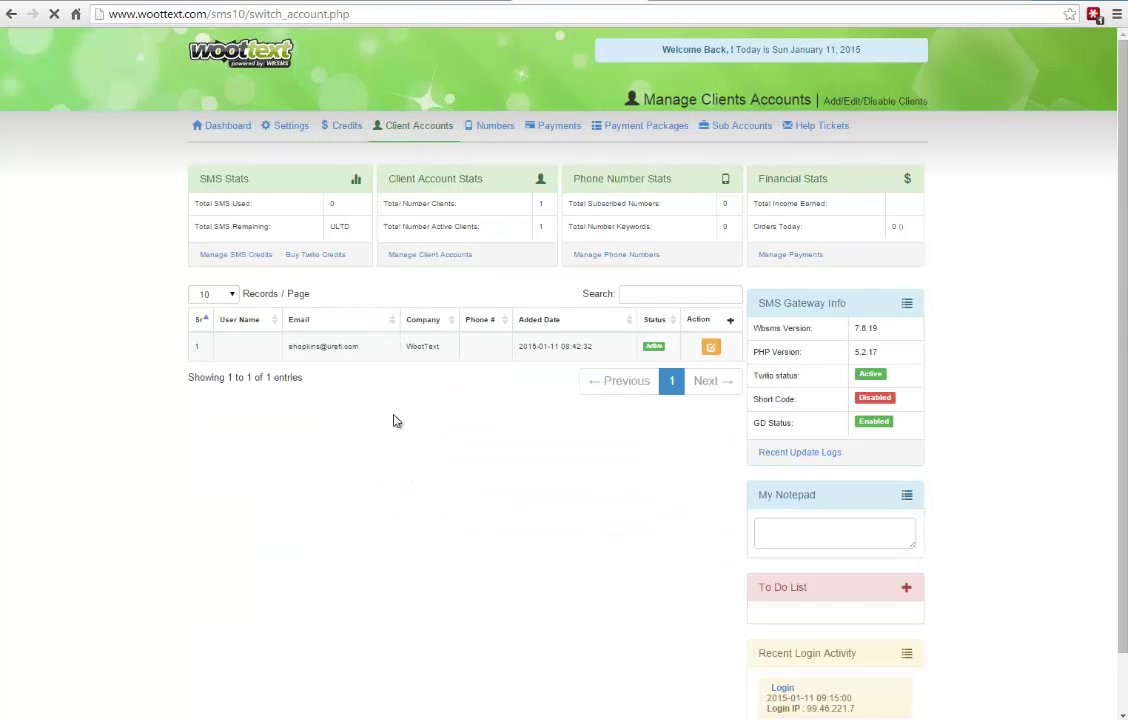
click(710, 347)
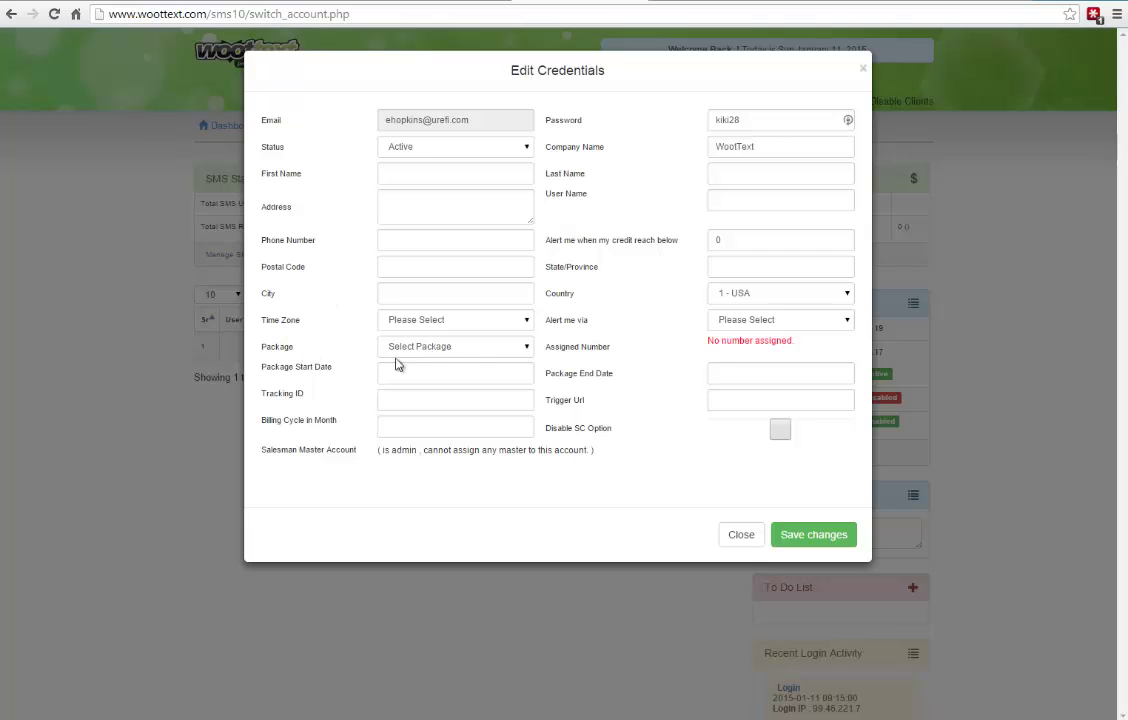
click(470, 352)
click(440, 375)
click(818, 537)
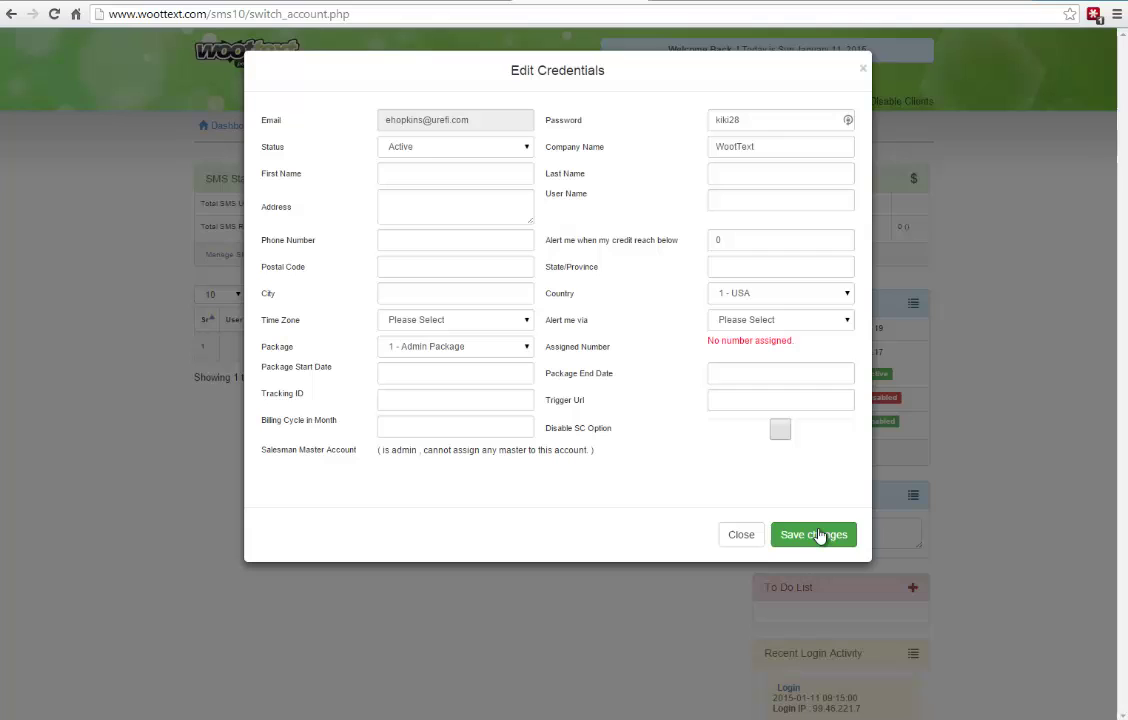
click(468, 375)
click(399, 489)
click(612, 415)
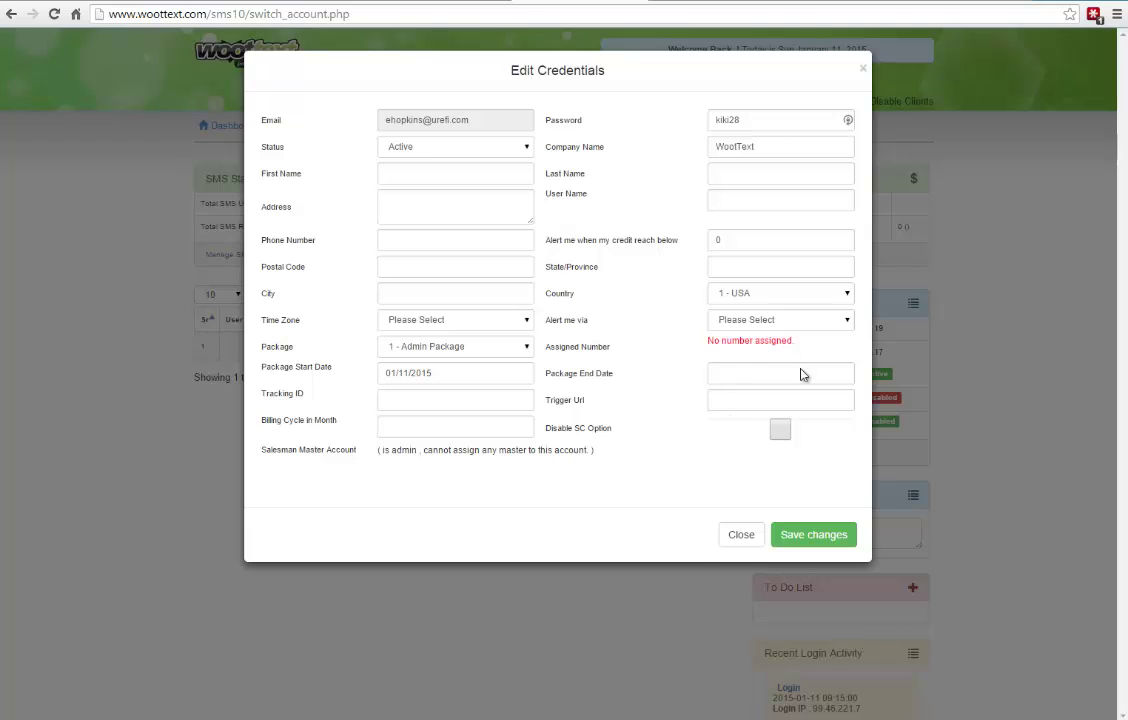
- Set the package end date to 02/28/2017 and save the account credentials
click(737, 372)
triple_click(857, 403)
triple_click(857, 403)
double_click(857, 403)
triple_click(857, 403)
triple_click(857, 403)
triple_click(857, 403)
triple_click(857, 403)
triple_click(857, 403)
double_click(857, 403)
click(767, 528)
click(686, 510)
click(842, 534)
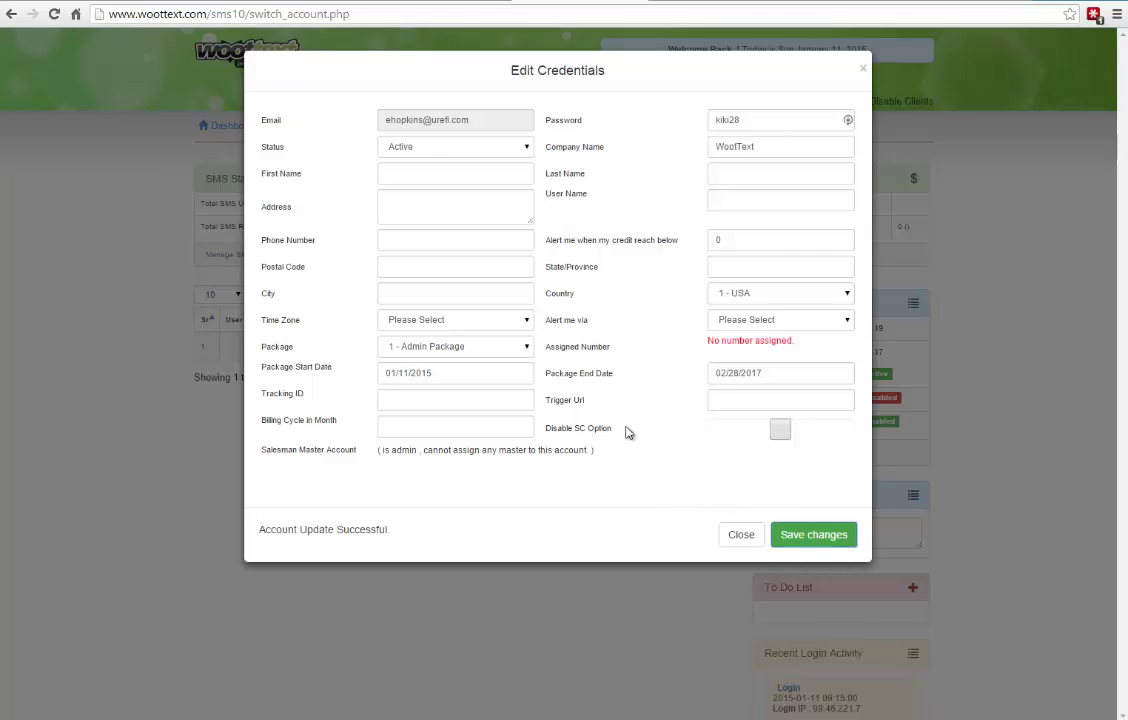
drag(791, 342, 710, 344)
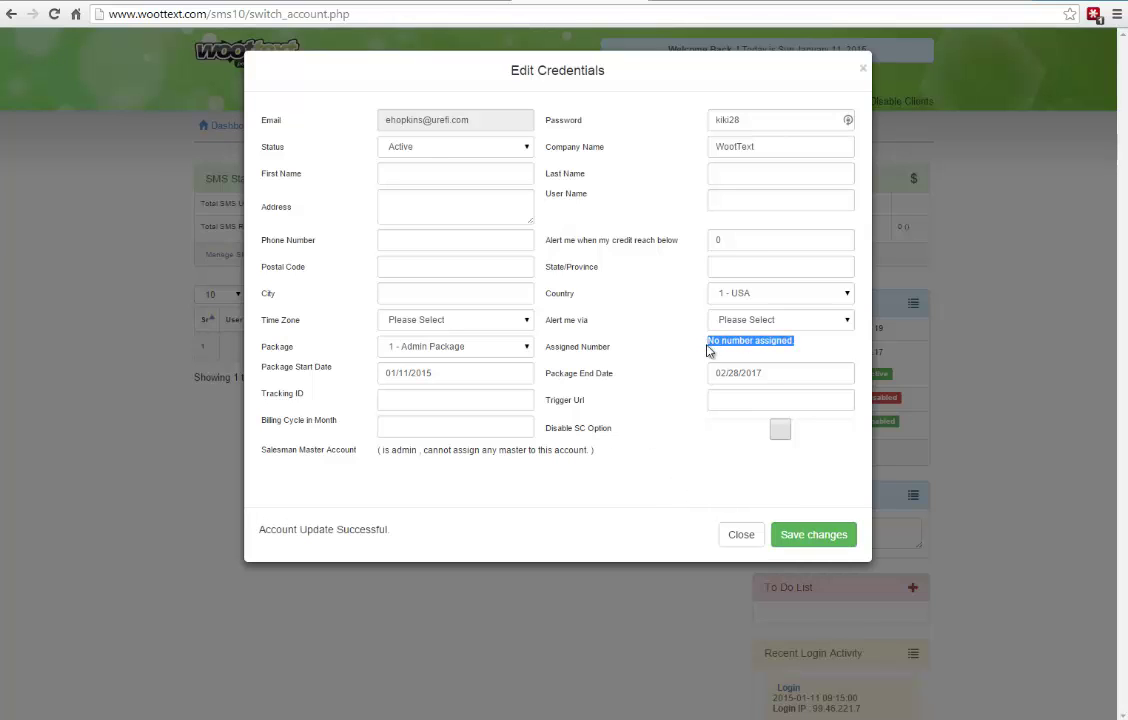
- Close the credentials editor and browse existing Admin numbers under Buy a Number on the Numbers page
click(741, 534)
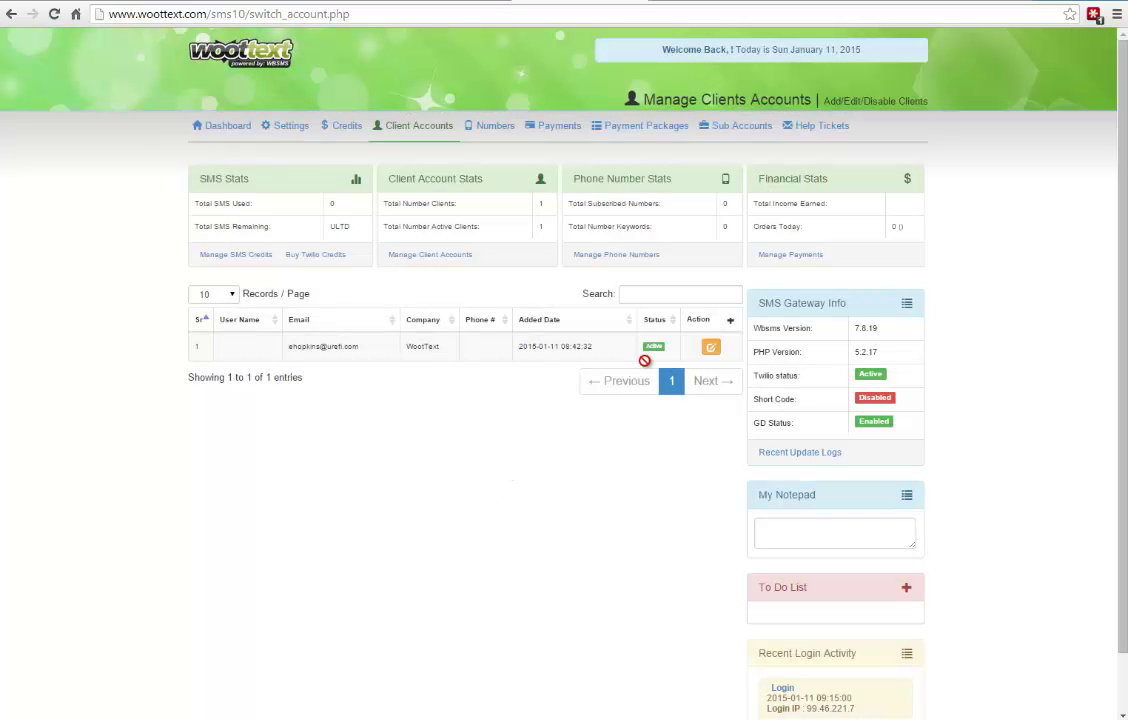
click(500, 131)
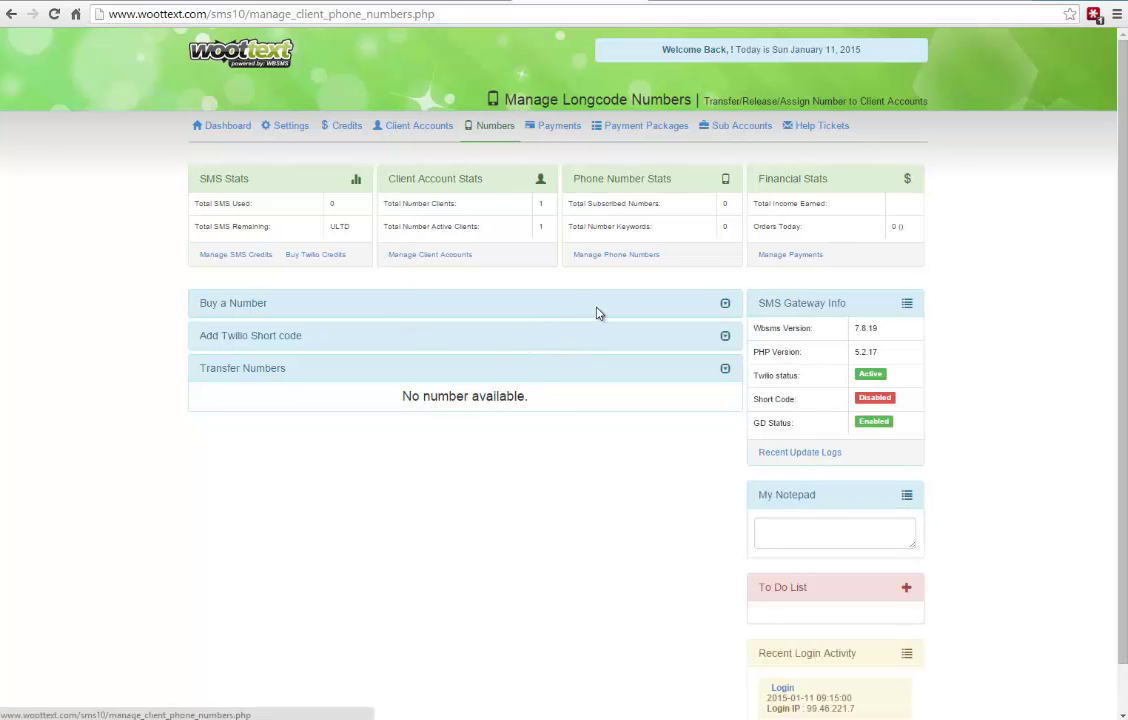
click(727, 306)
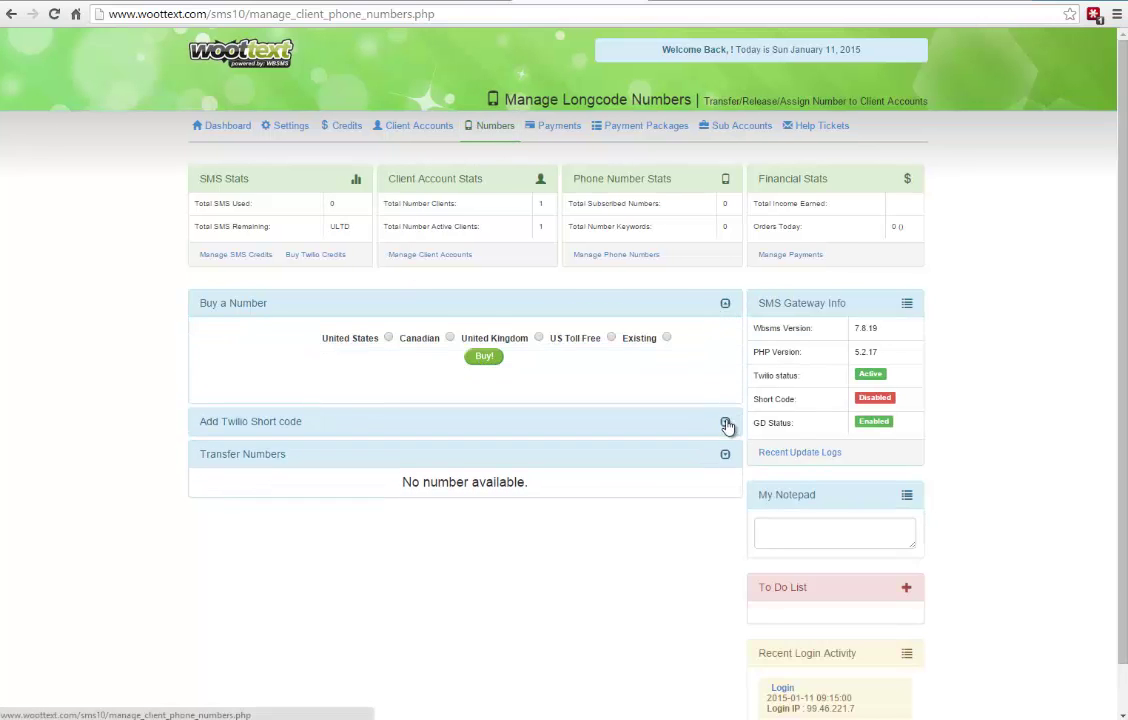
click(726, 424)
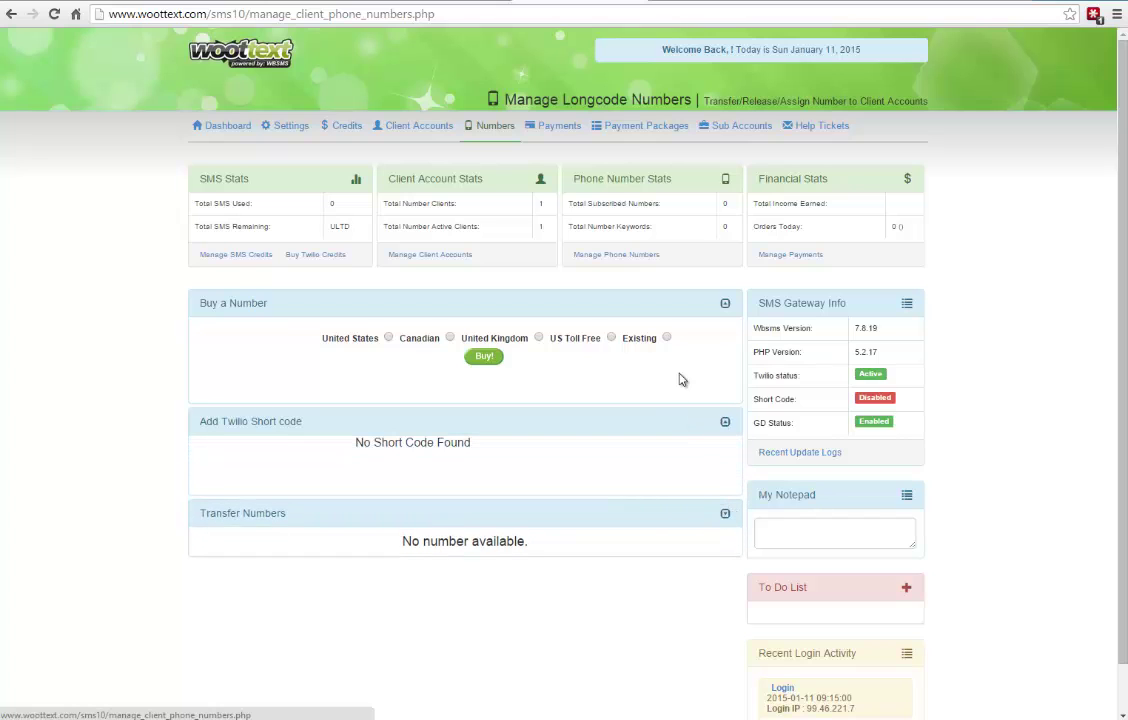
click(666, 338)
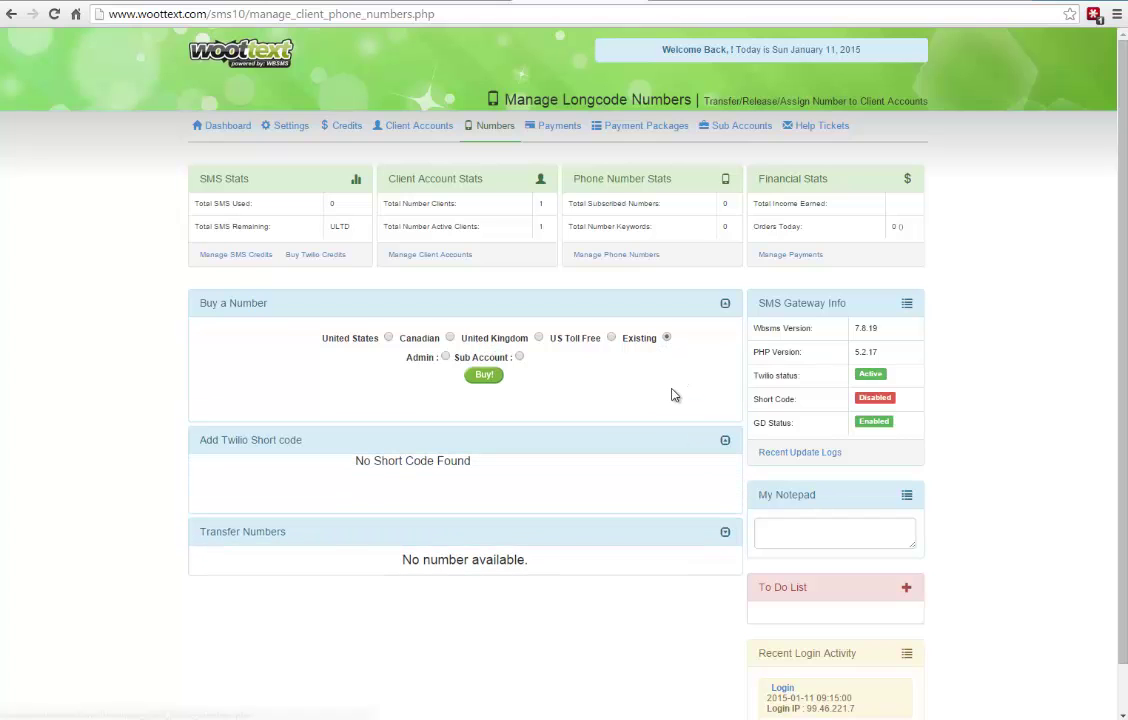
click(446, 357)
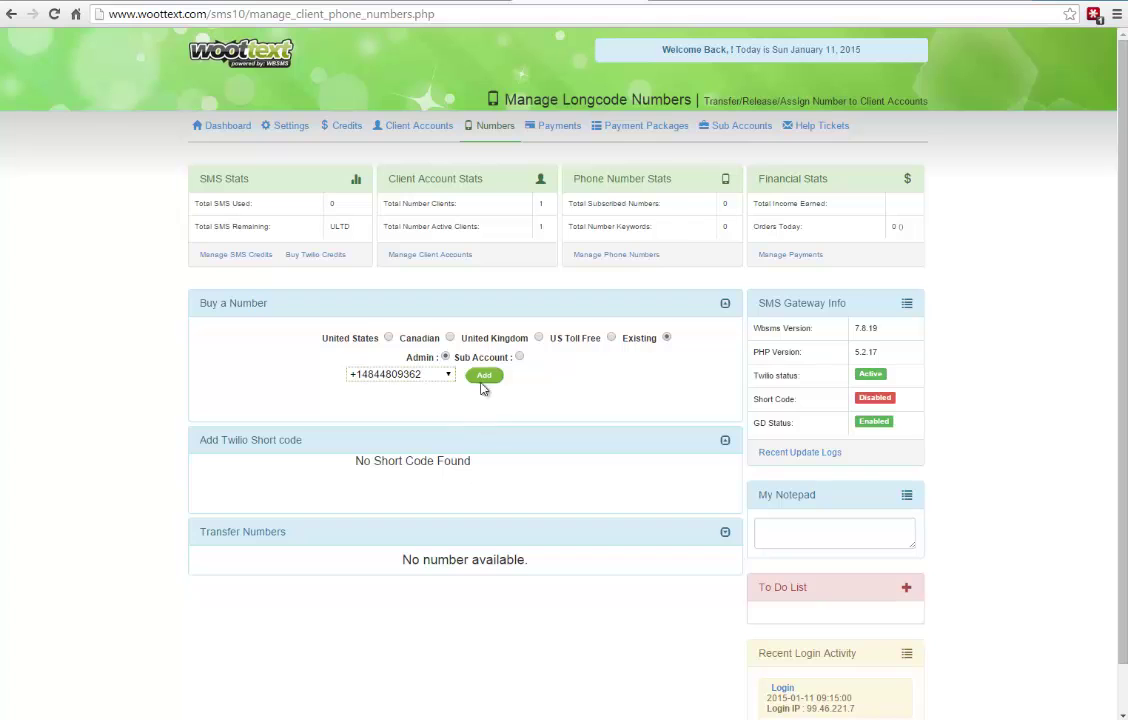
click(448, 378)
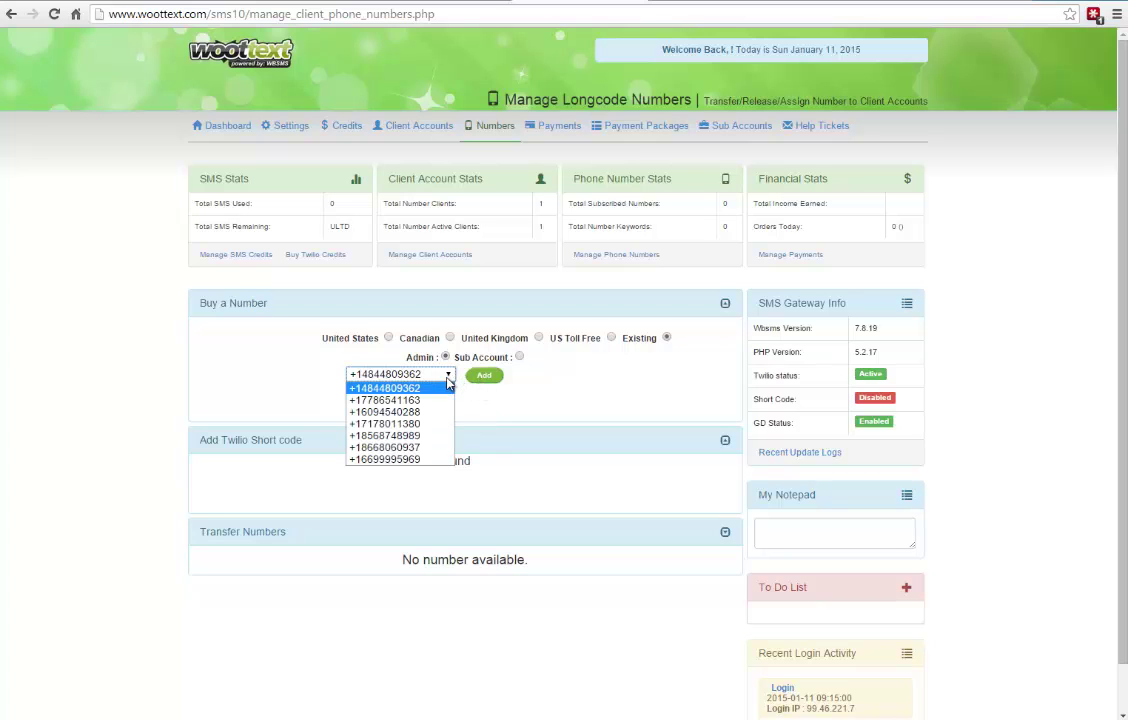
click(552, 396)
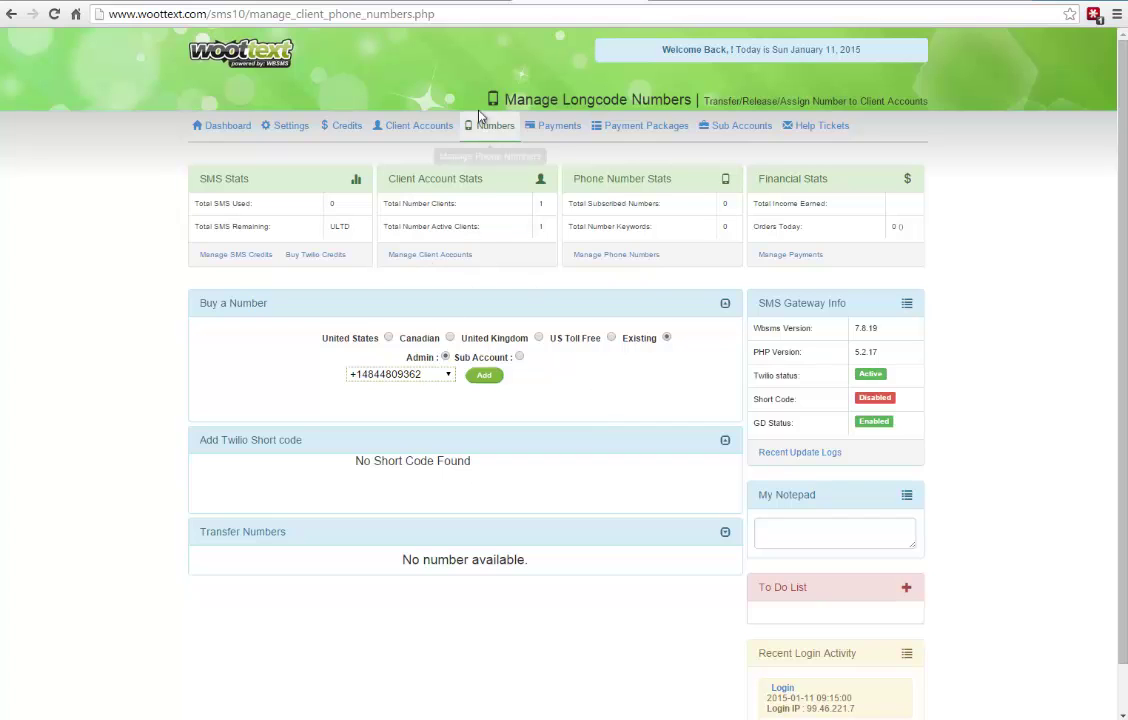
click(388, 338)
click(445, 358)
click(400, 370)
scroll(388, 567, down, 4)
click(390, 512)
click(522, 376)
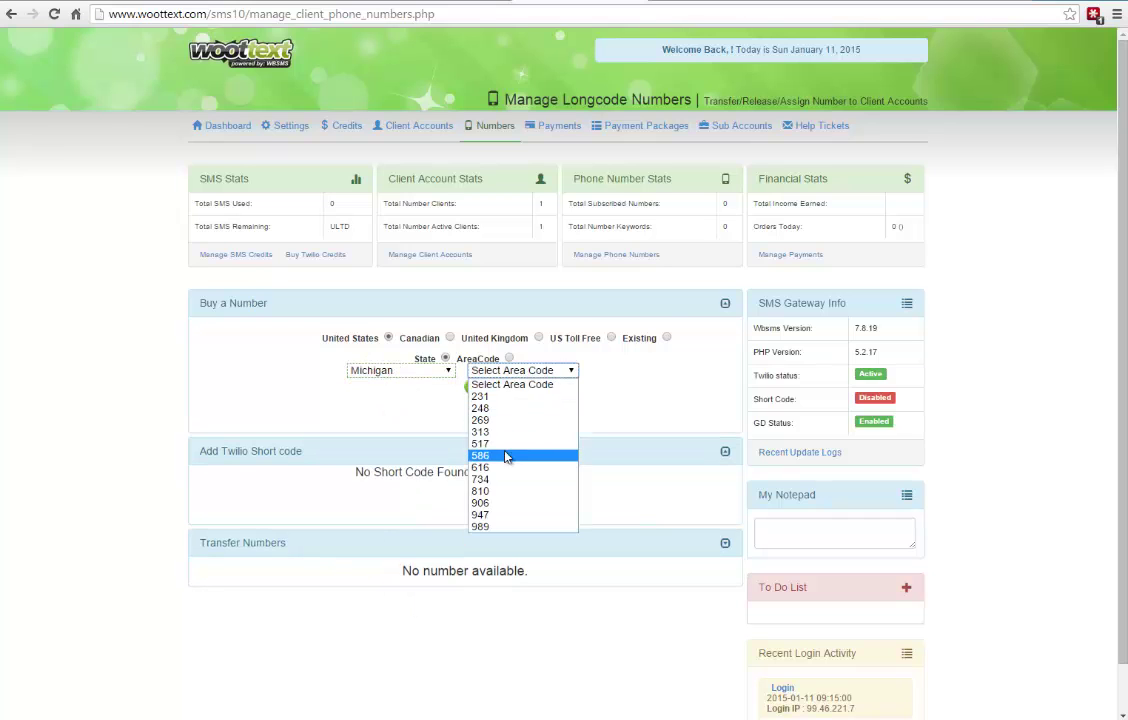
click(505, 480)
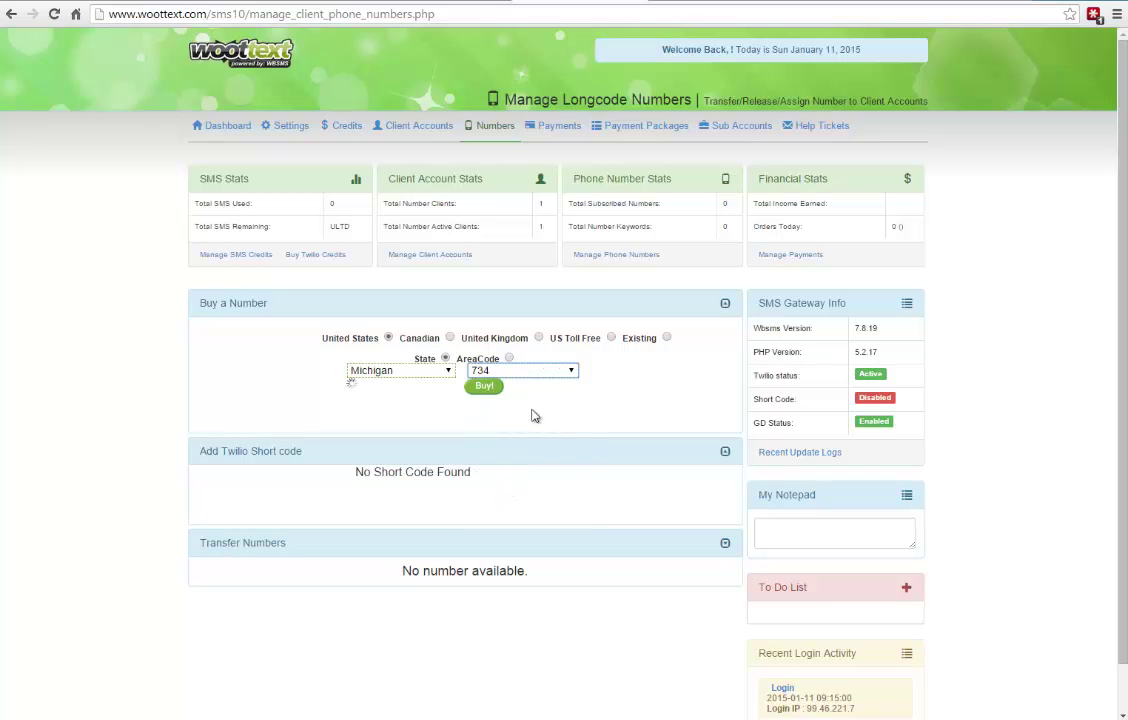
click(418, 385)
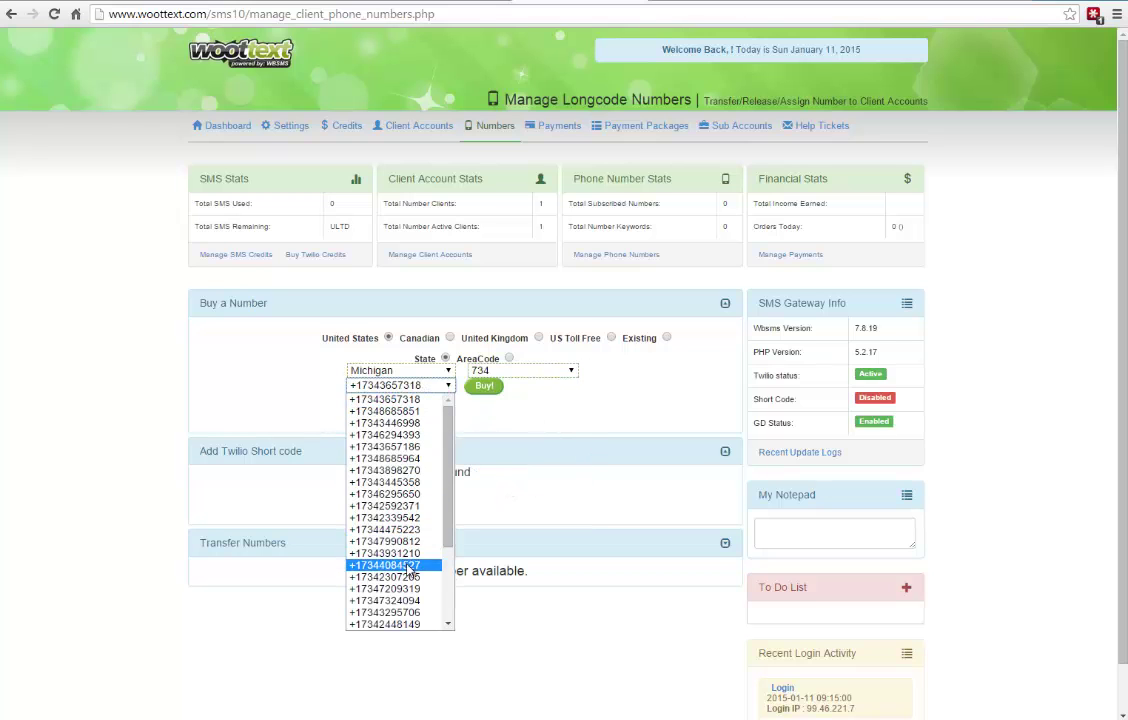
scroll(405, 520, down, 3)
click(405, 460)
click(482, 386)
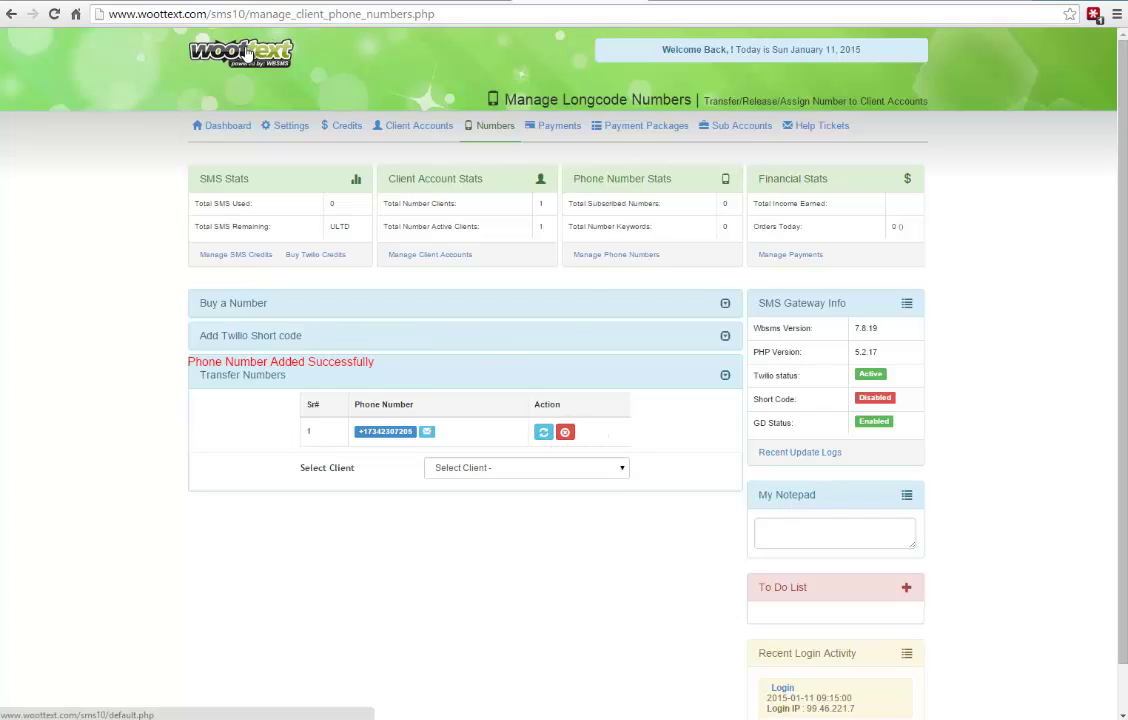
- Add 1000000 SMS credits on the Credits page, then go back to the dashboard
click(323, 143)
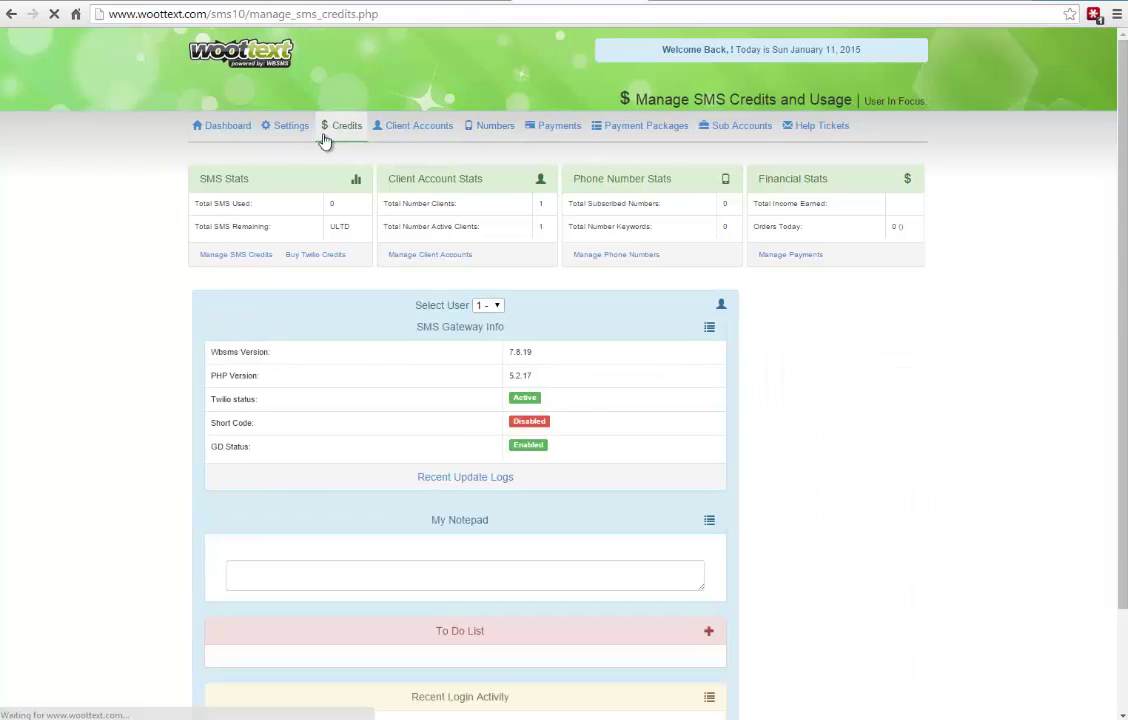
click(490, 448)
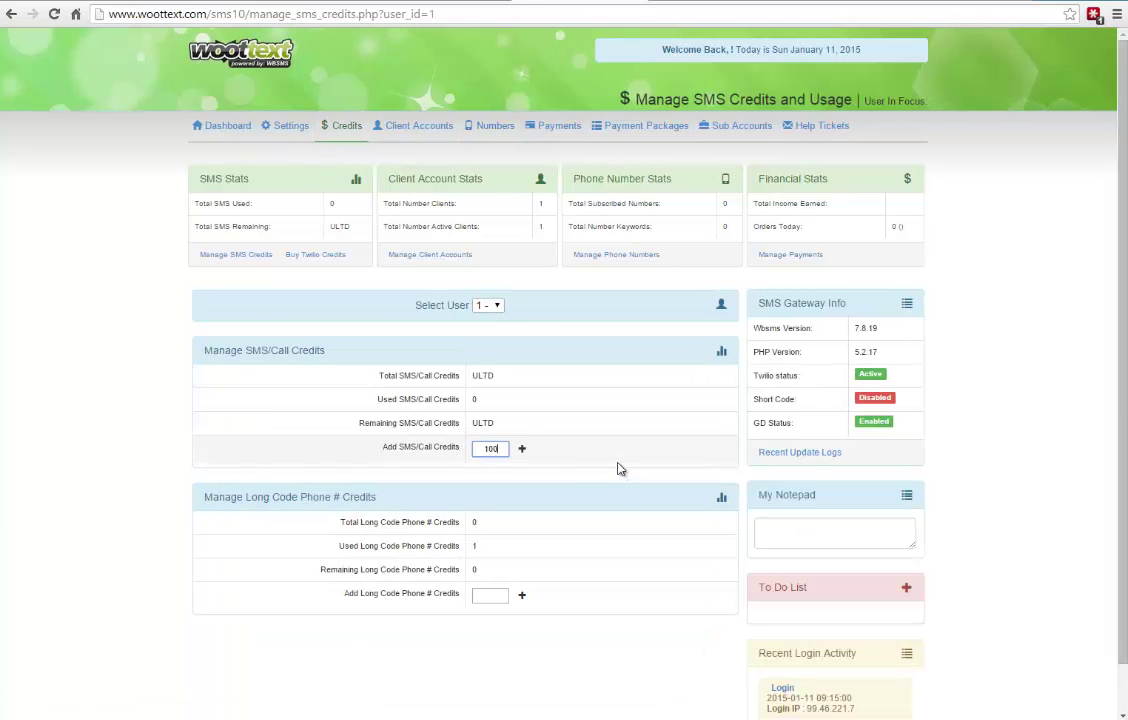
text(1000000)
click(522, 448)
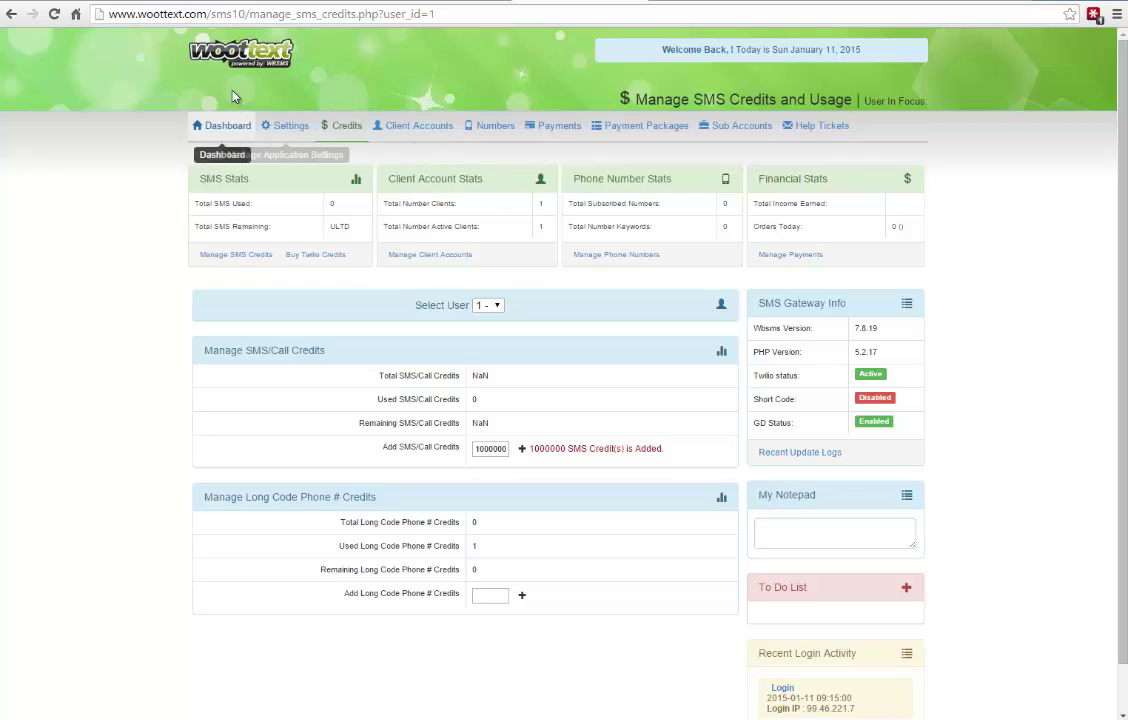
click(224, 125)
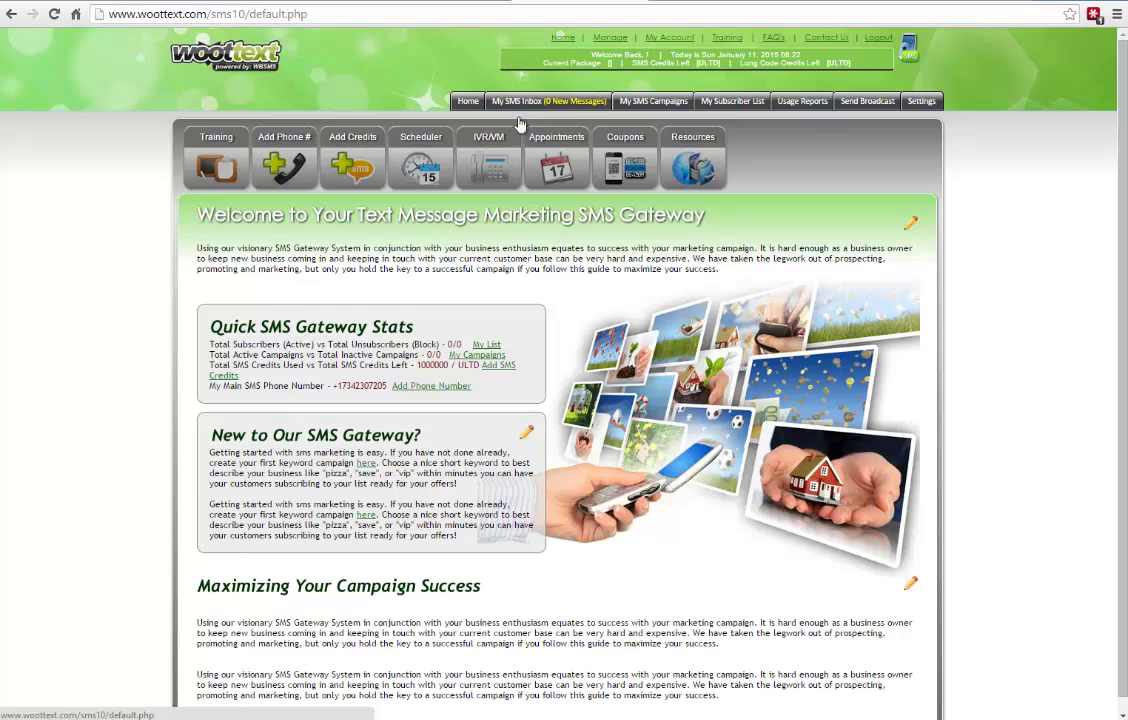
- Open My SMS Campaigns and go to the Keyword campaigns page
click(657, 103)
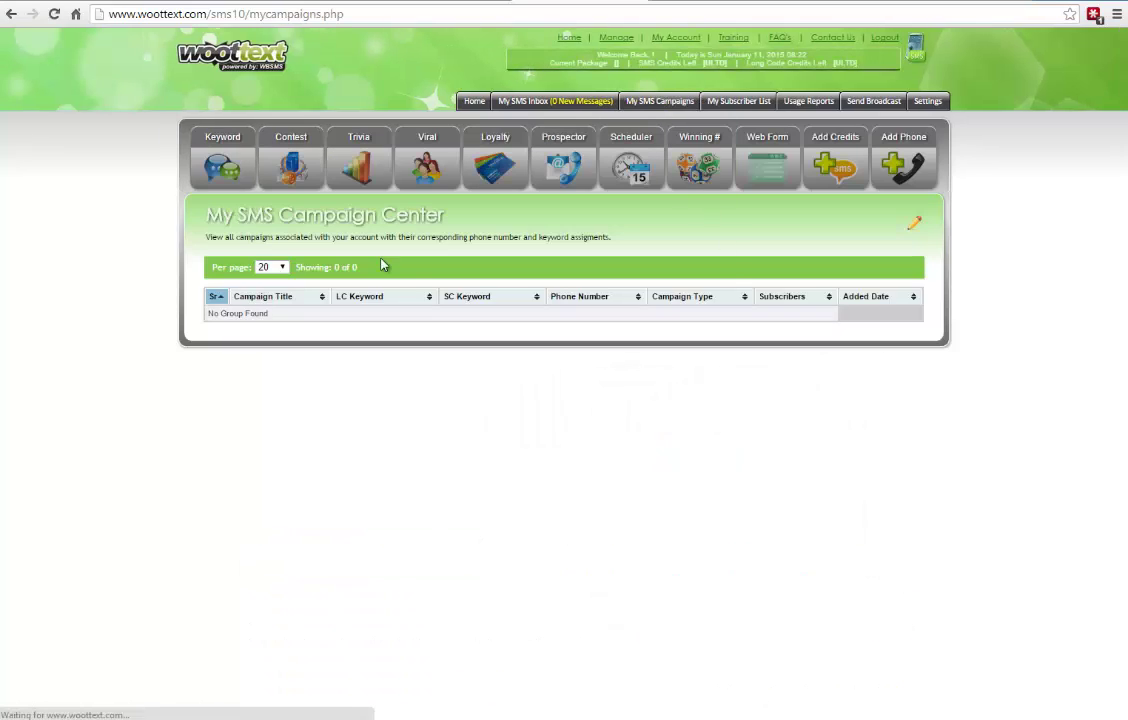
click(213, 176)
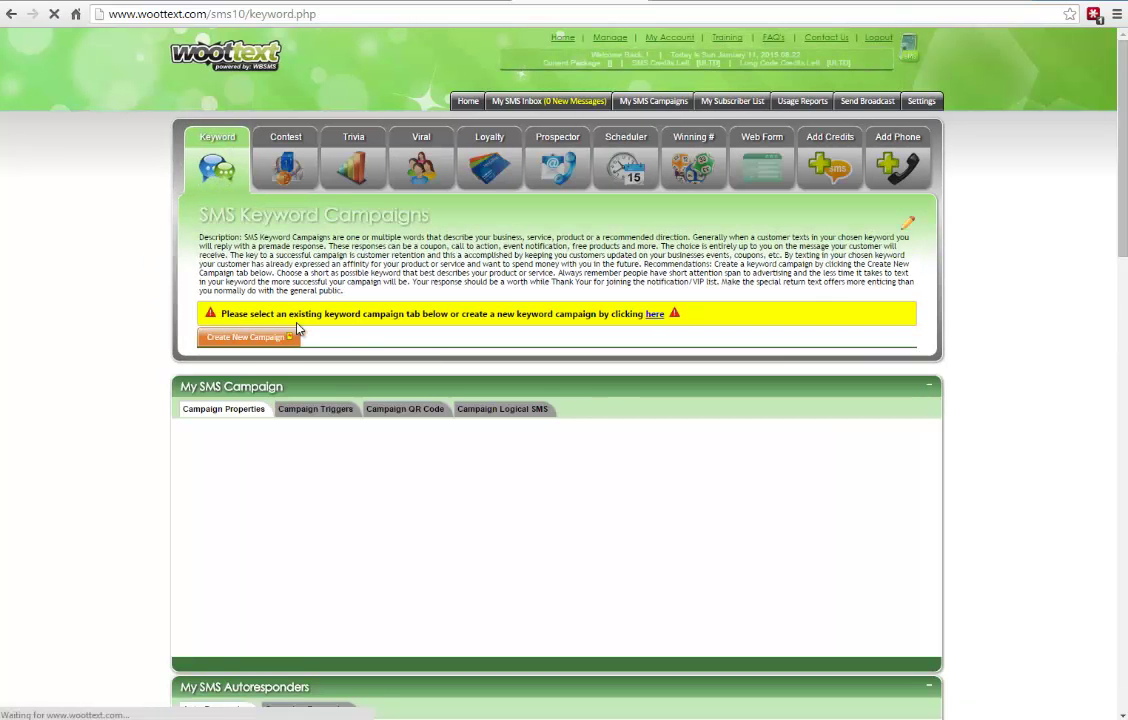
- Create and save a new keyword campaign titled Test Campaign with keyword tester
click(261, 340)
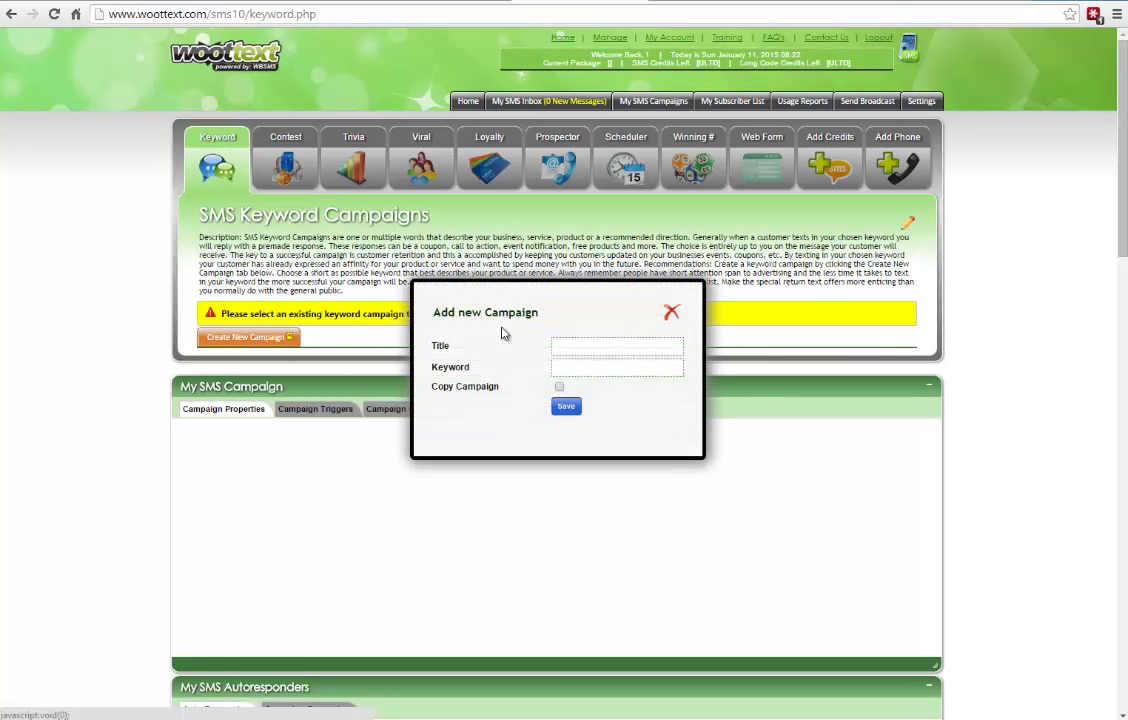
click(575, 347)
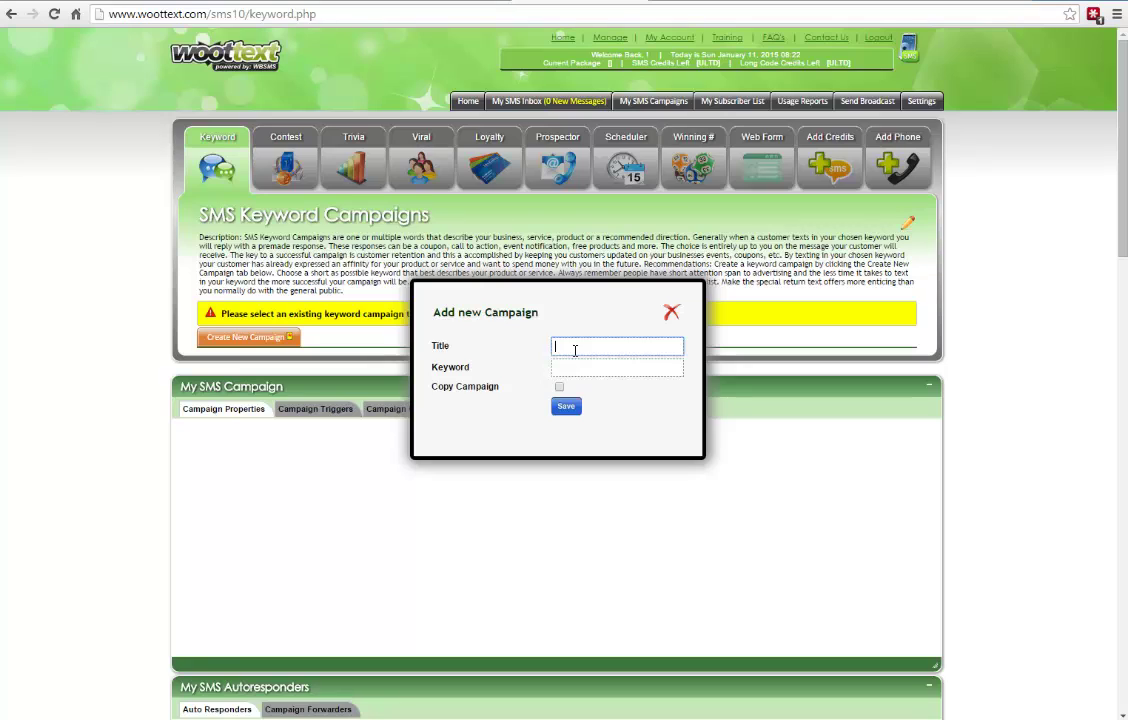
text(TestCampaign)
click(589, 370)
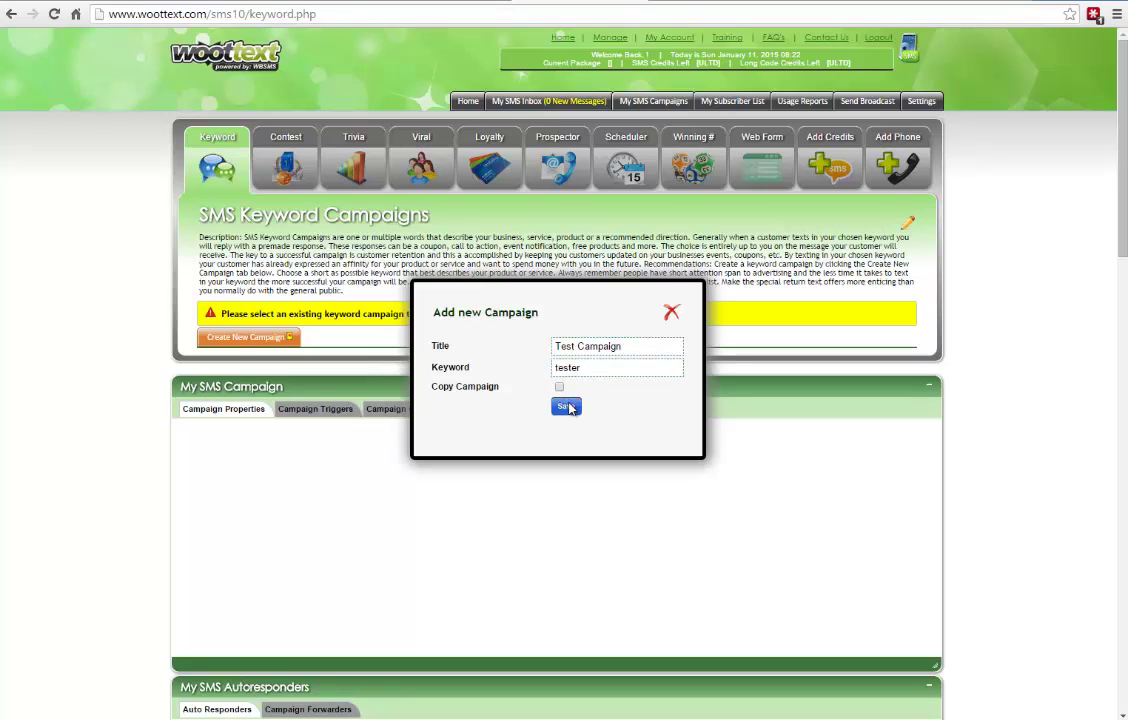
click(567, 407)
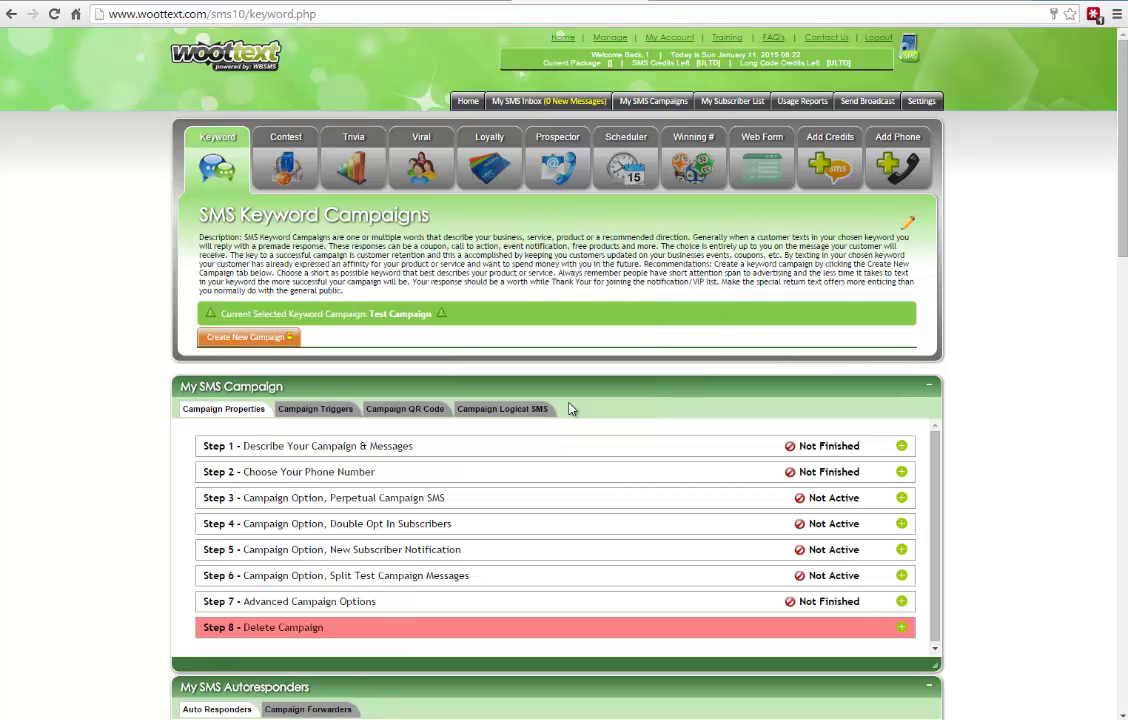
- Edit Step 1's campaign description, setting the campaign message to 'It Works!'
click(901, 446)
scroll(728, 461, down, 3)
scroll(728, 461, up, 3)
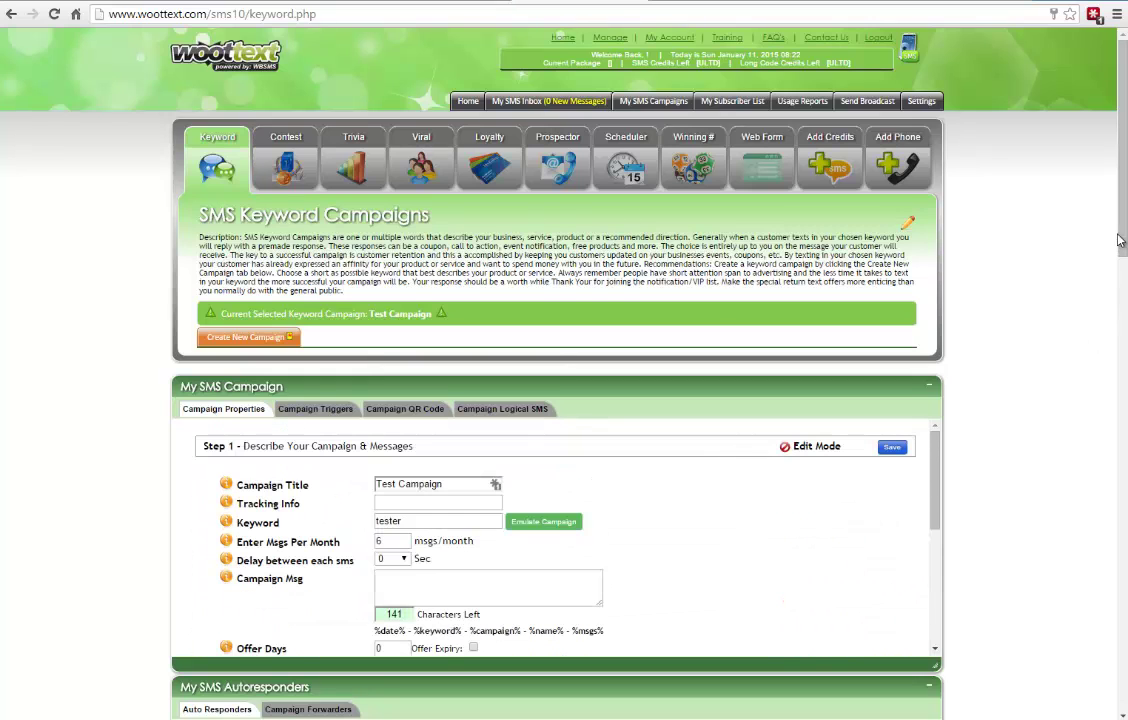
drag(1120, 240, 1115, 317)
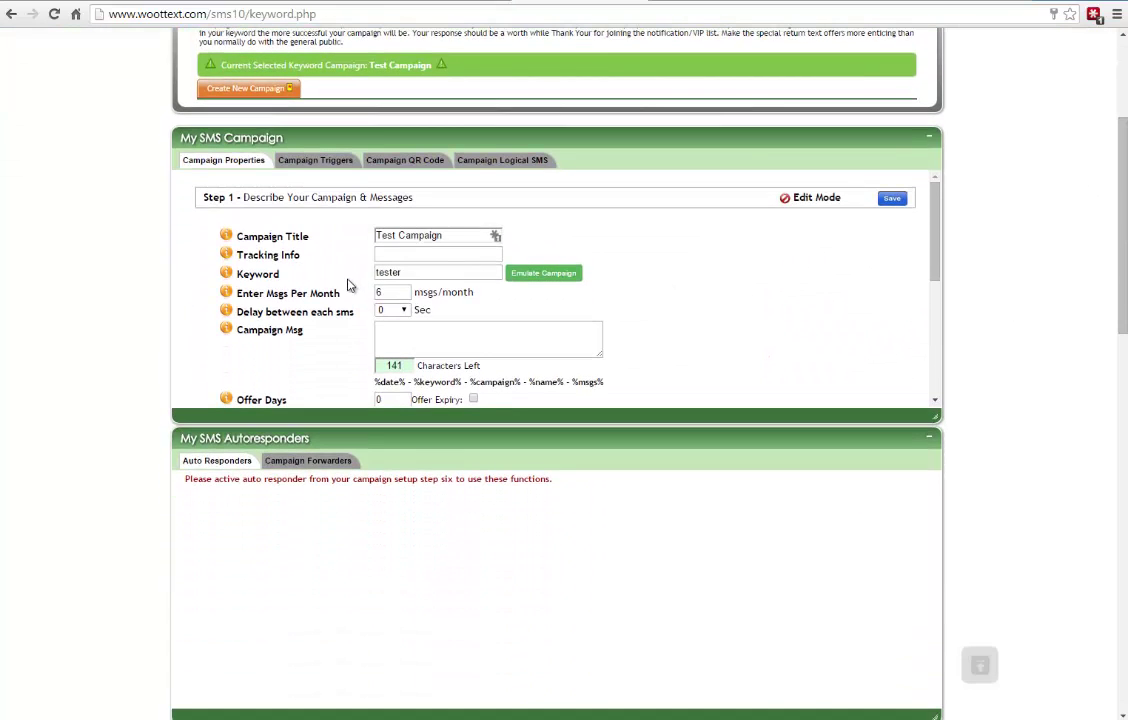
drag(248, 293, 328, 293)
double_click(288, 312)
click(440, 344)
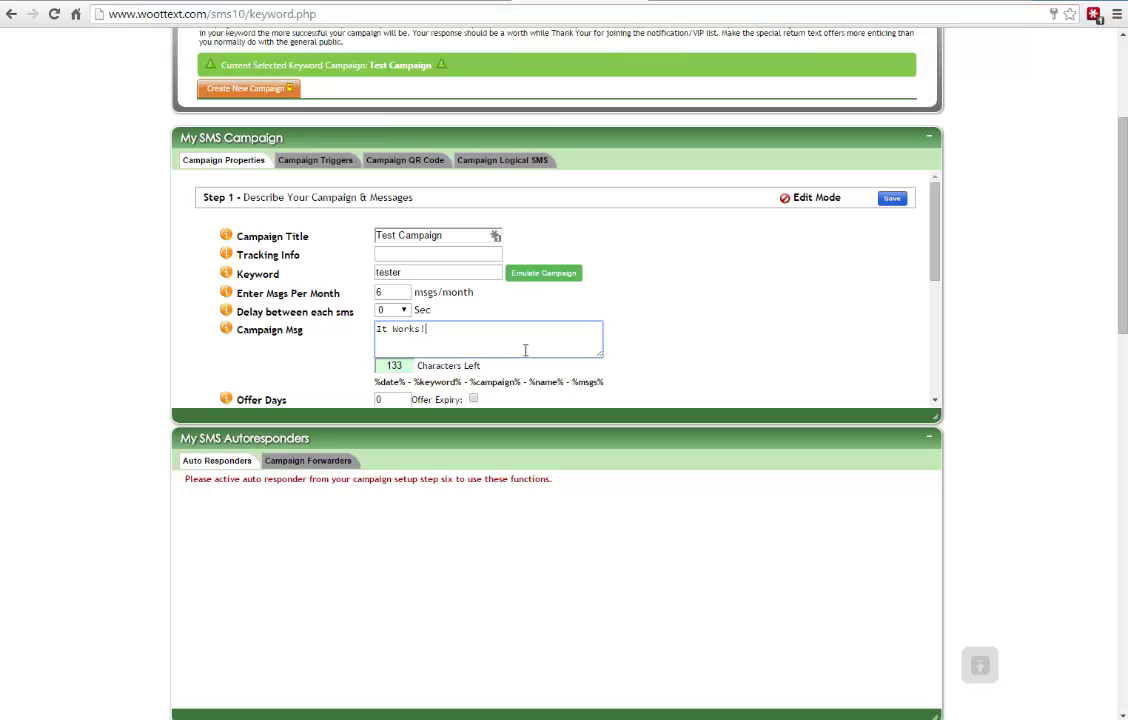
scroll(646, 351, down, 3)
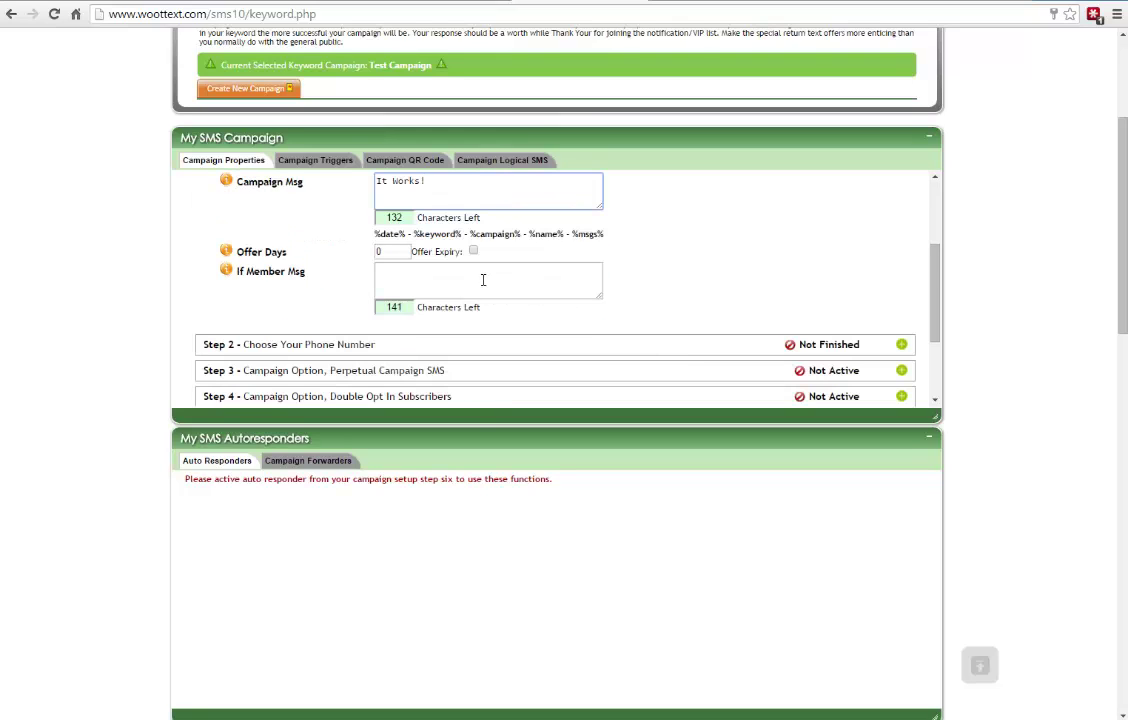
scroll(482, 280, up, 2)
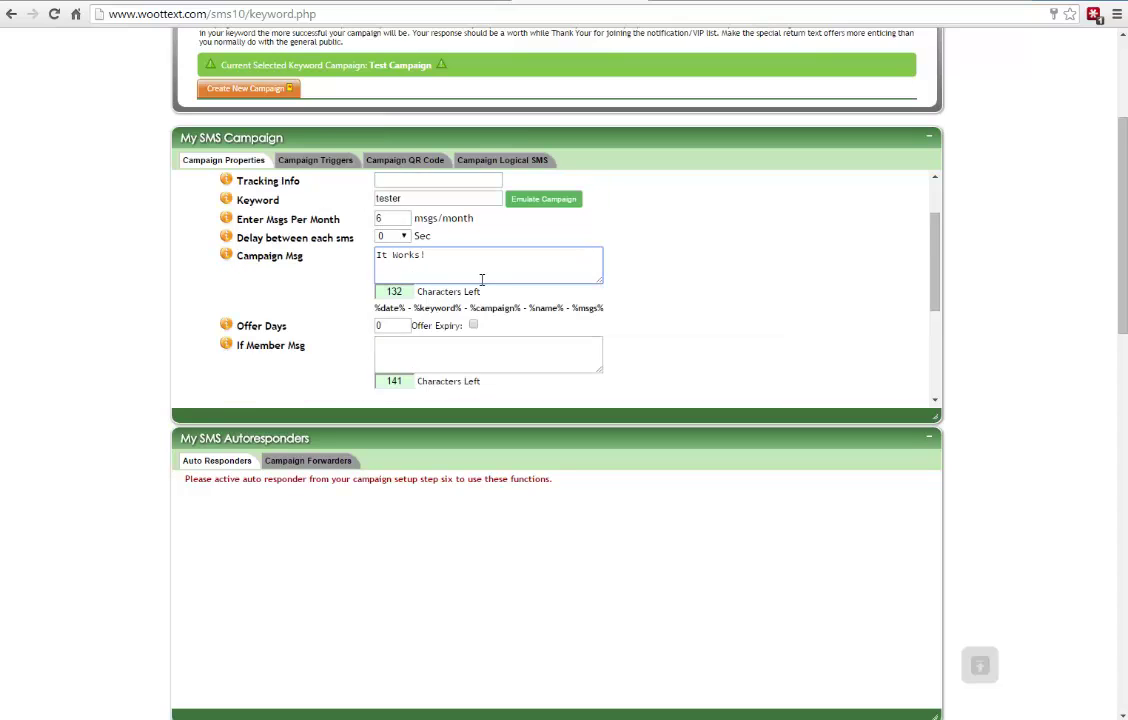
- Enter the If Member reply 'Het your already a member' and save Step 1
click(426, 347)
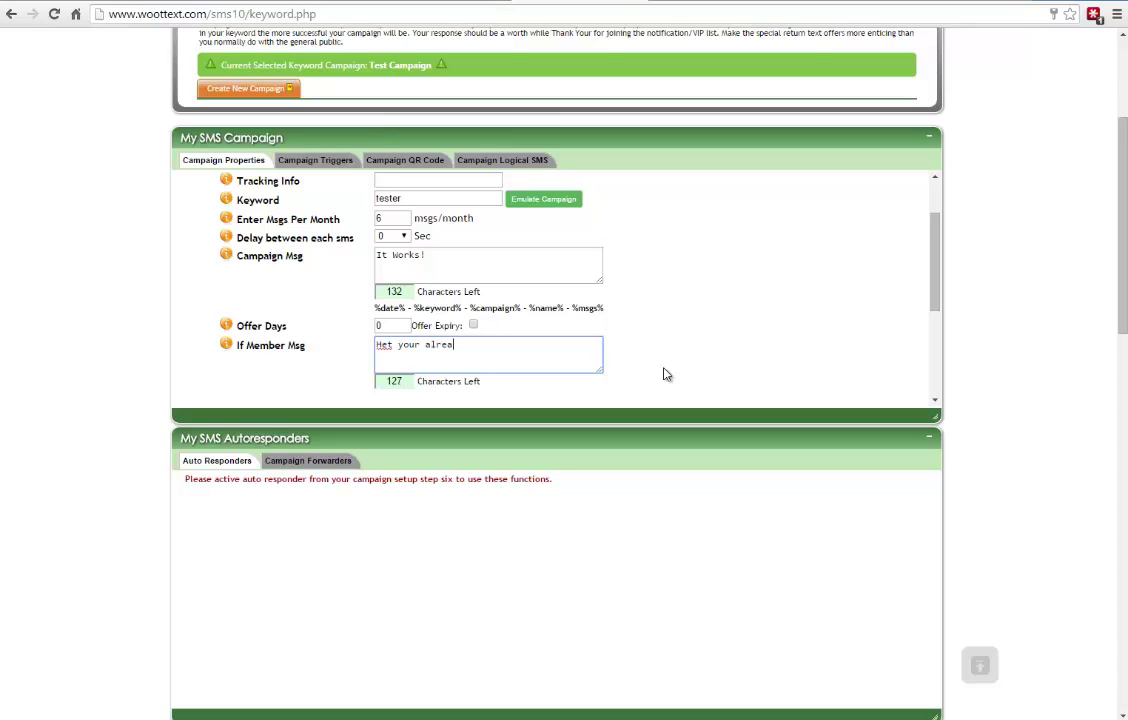
text(Het your already a member)
scroll(612, 287, down, 2)
scroll(642, 290, up, 3)
click(890, 199)
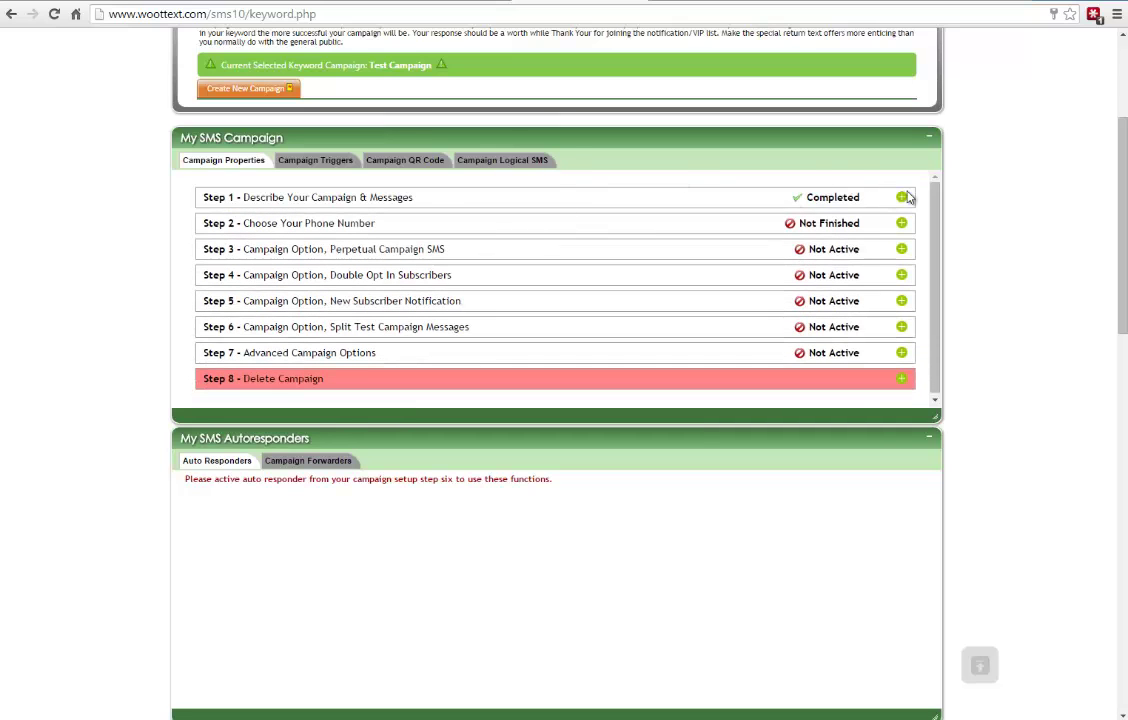
- Assign the account's available phone number to Test Campaign in Step 2 and save it
click(901, 223)
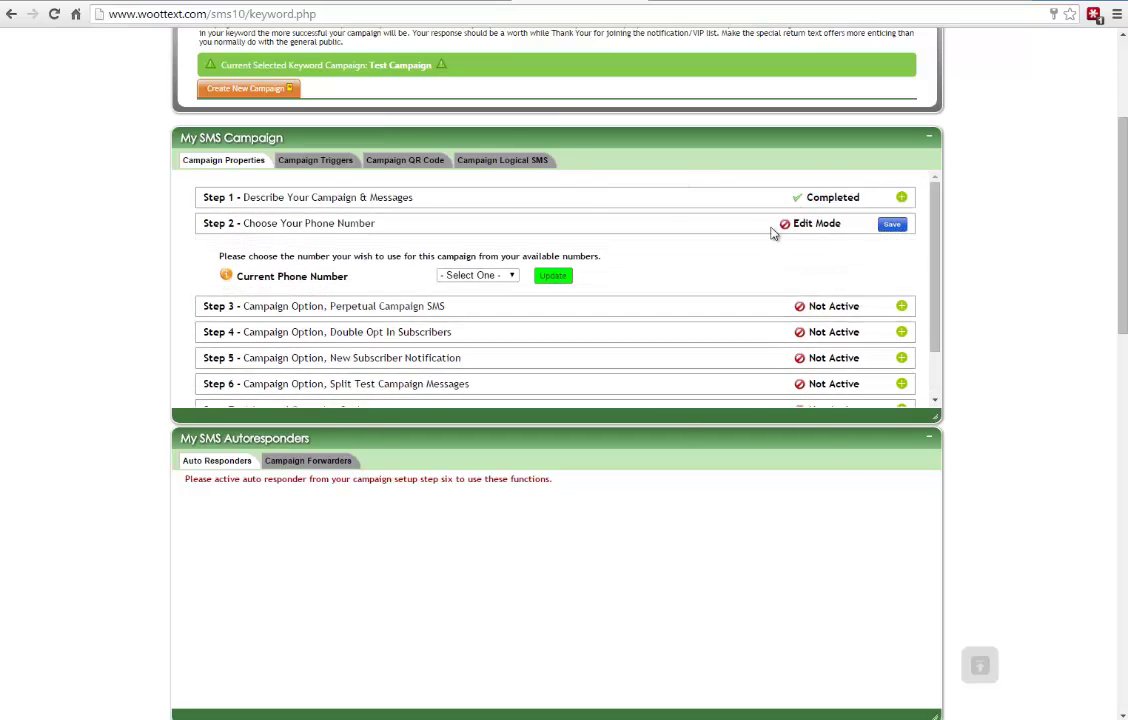
click(478, 277)
click(465, 305)
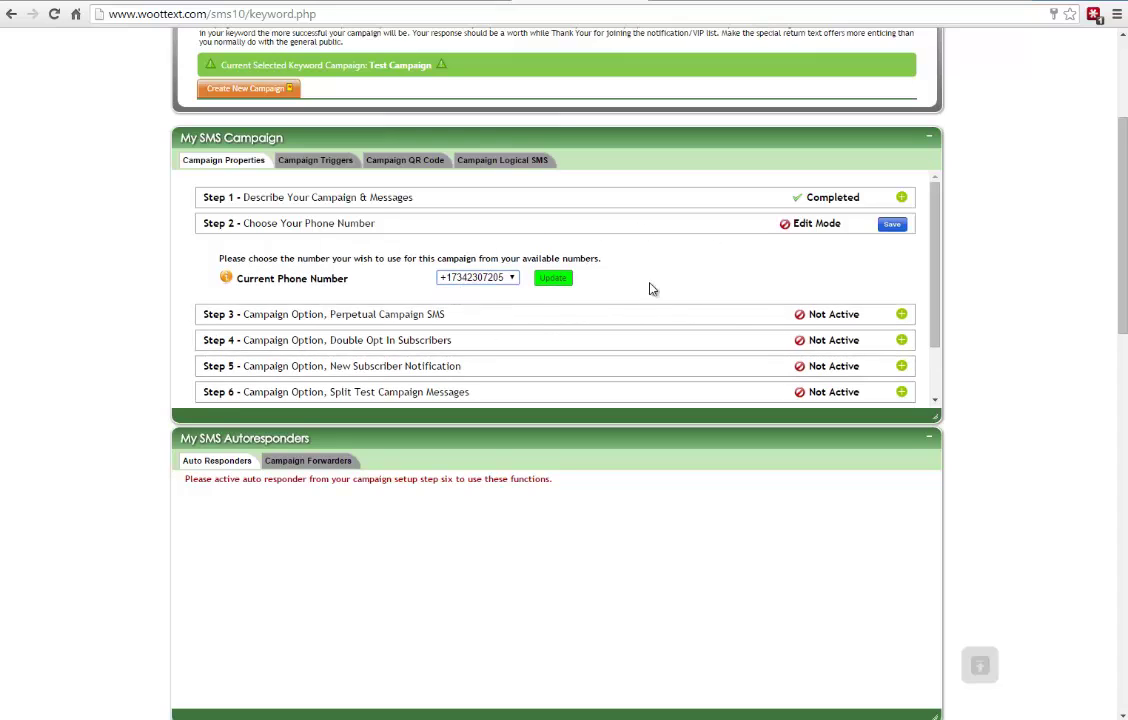
click(560, 278)
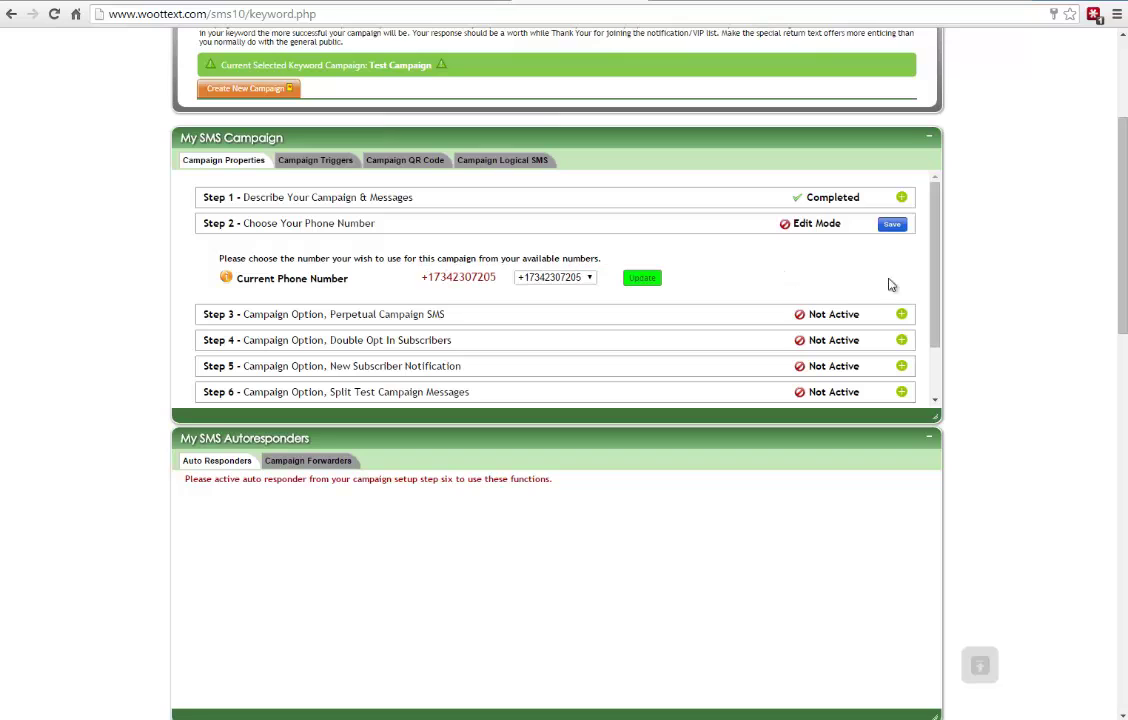
click(892, 225)
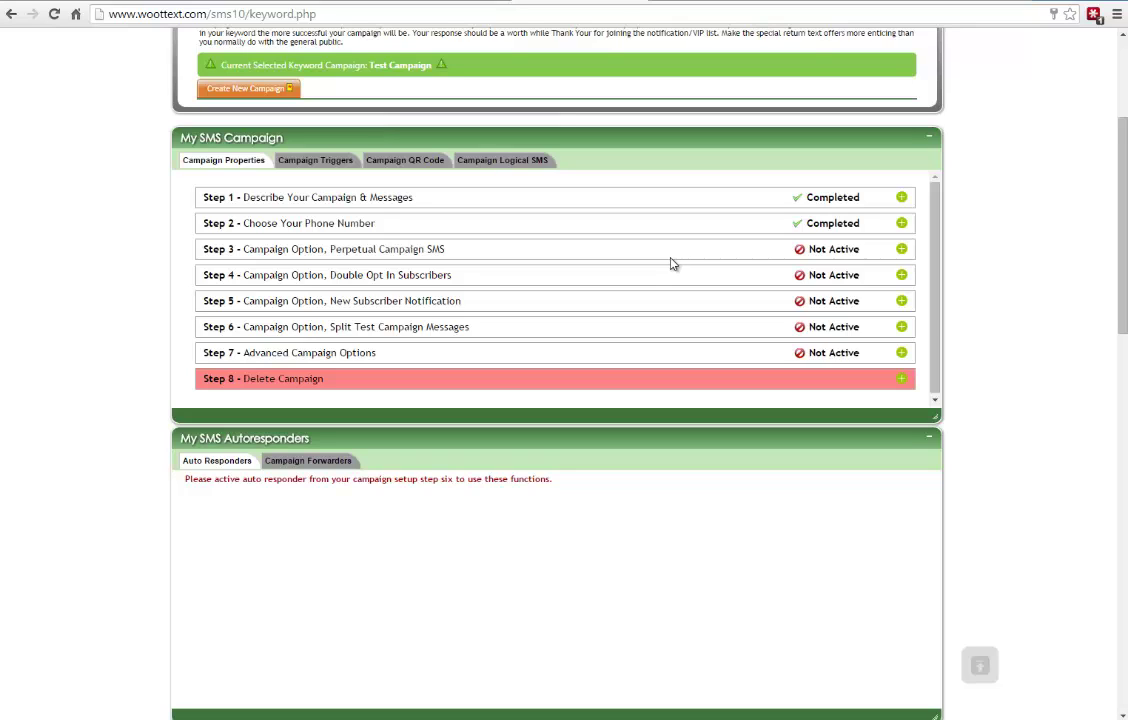
- Reopen Steps 2 and 1 to check the assigned number and keyword tester
click(901, 223)
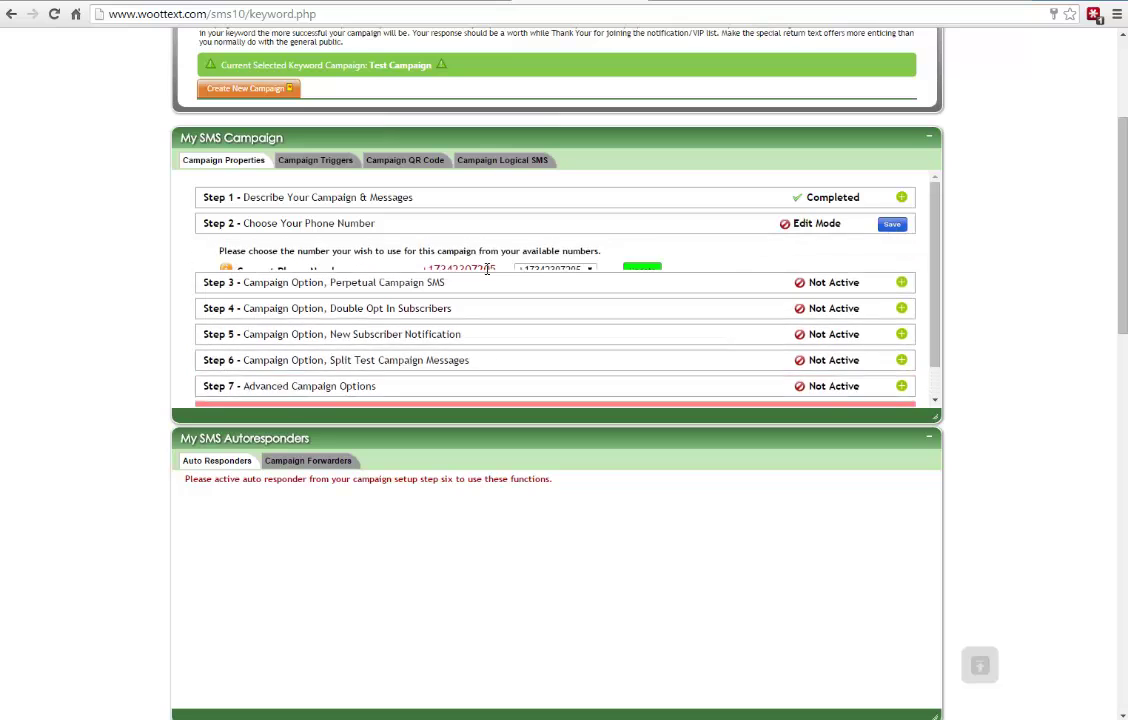
double_click(468, 277)
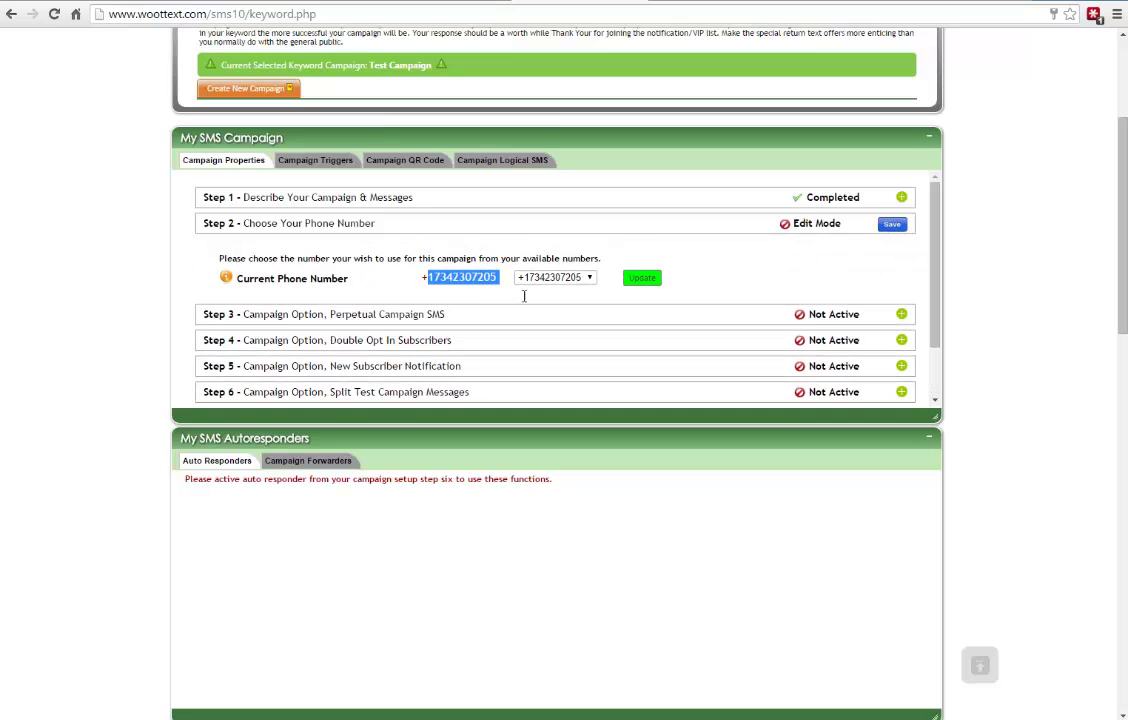
double_click(901, 197)
double_click(403, 272)
- Reload Test Campaign from the Keyword tab and check My List shows one subscriber number
scroll(1005, 473, up, 2)
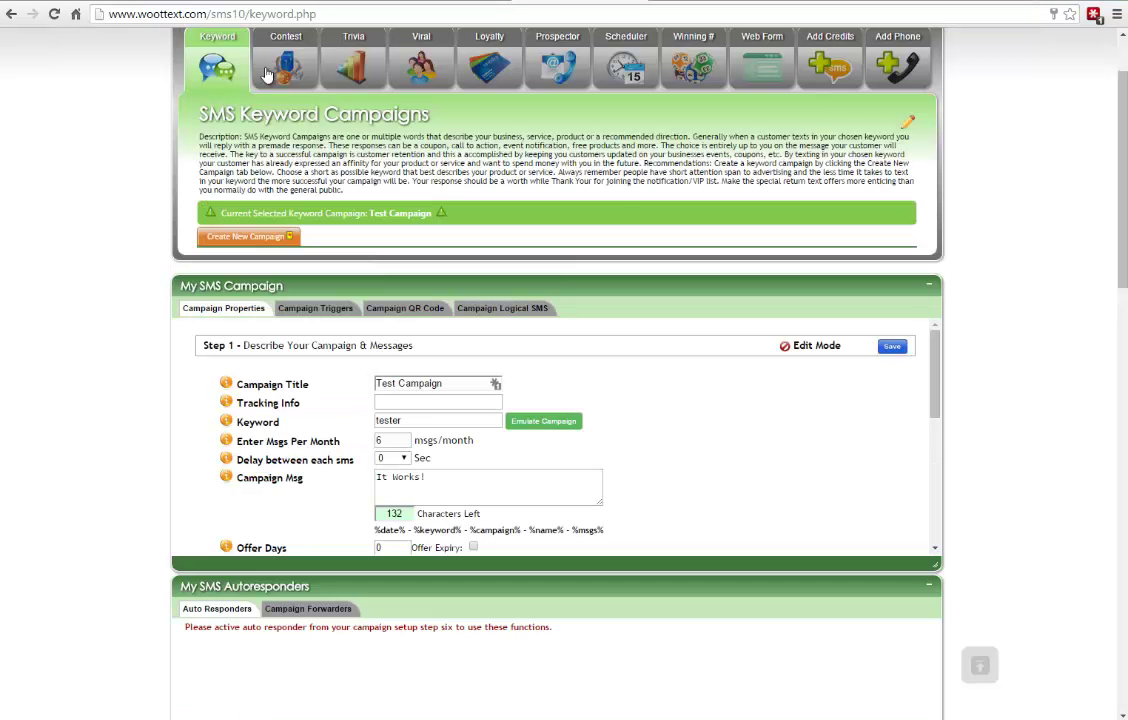
click(196, 58)
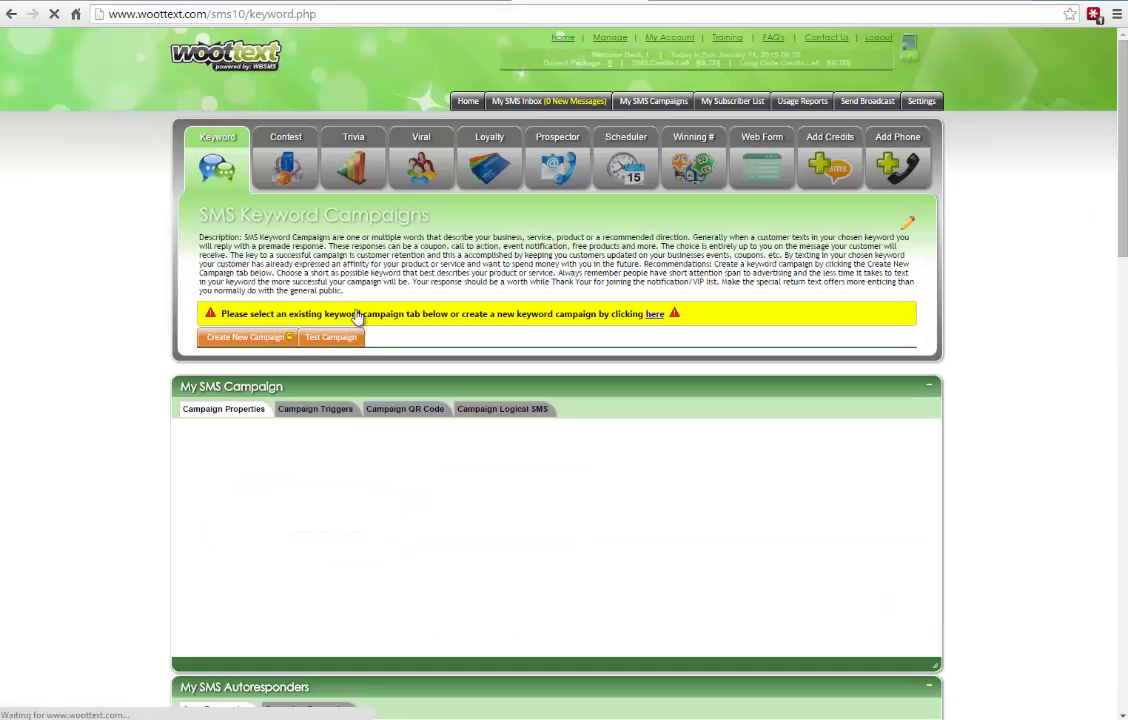
click(340, 340)
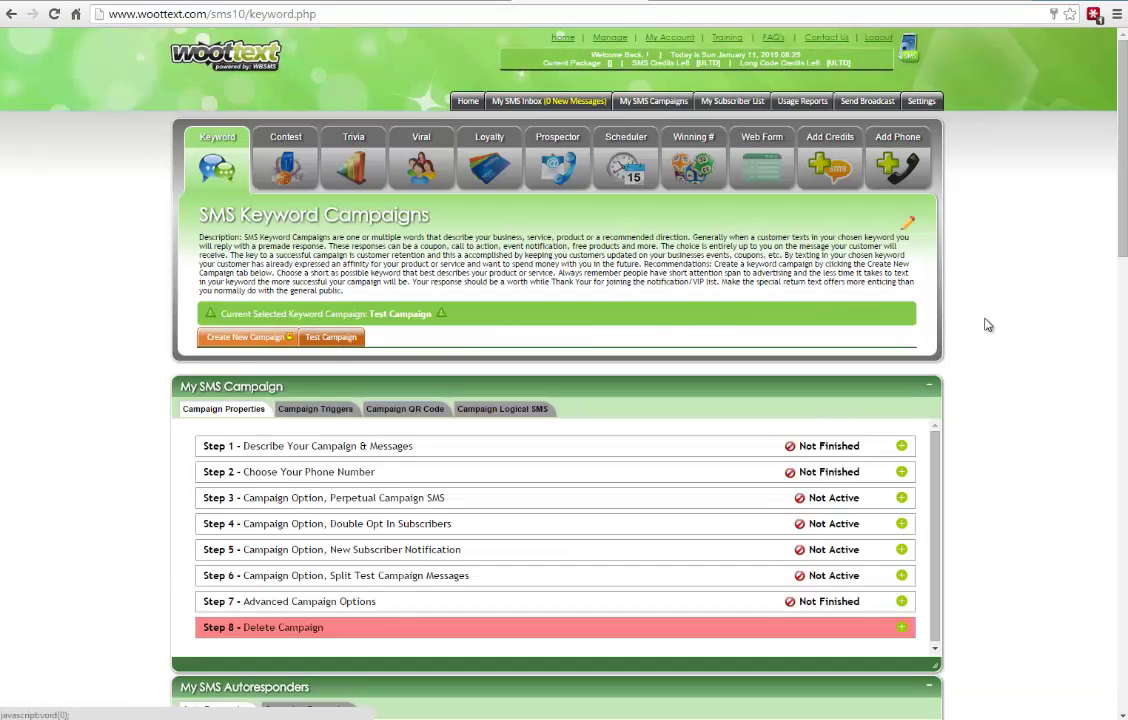
scroll(997, 337, down, 2)
scroll(1042, 257, down, 1)
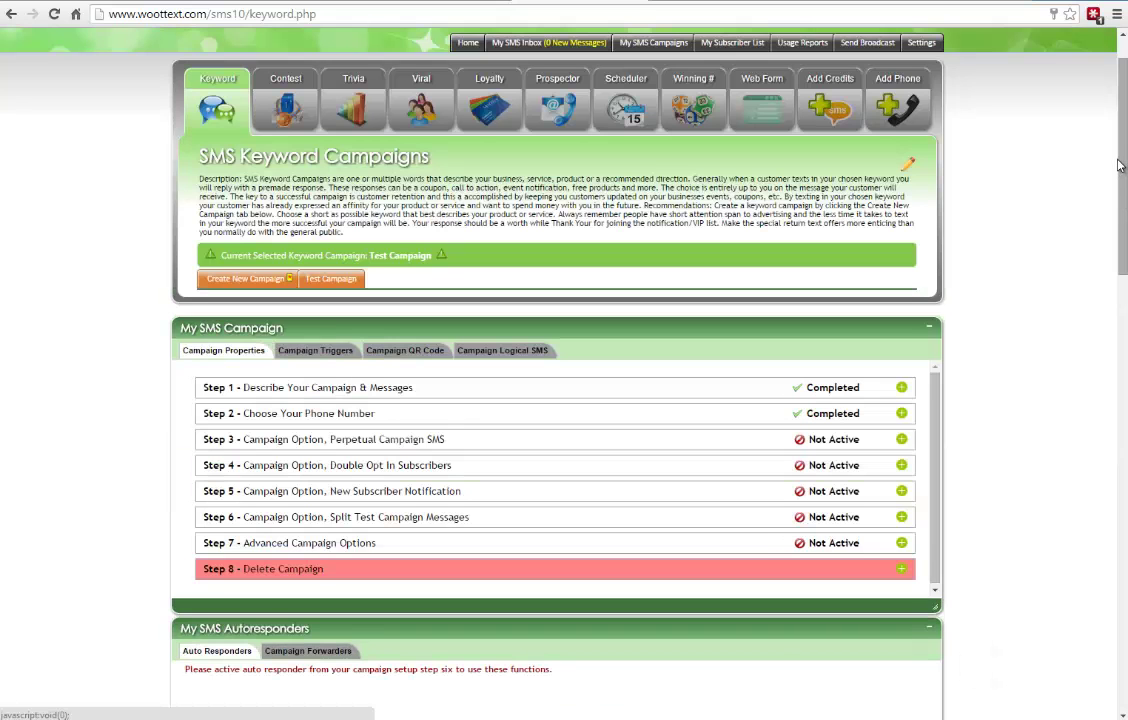
drag(1122, 152, 1124, 316)
scroll(800, 438, down, 2)
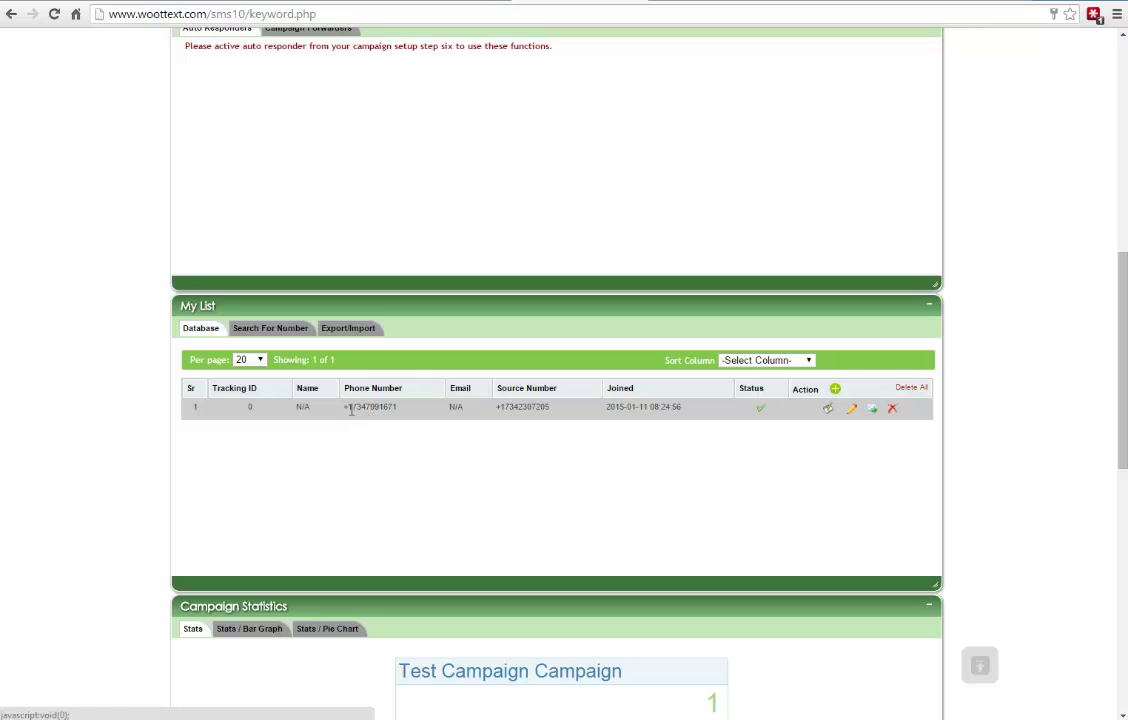
drag(348, 407, 419, 412)
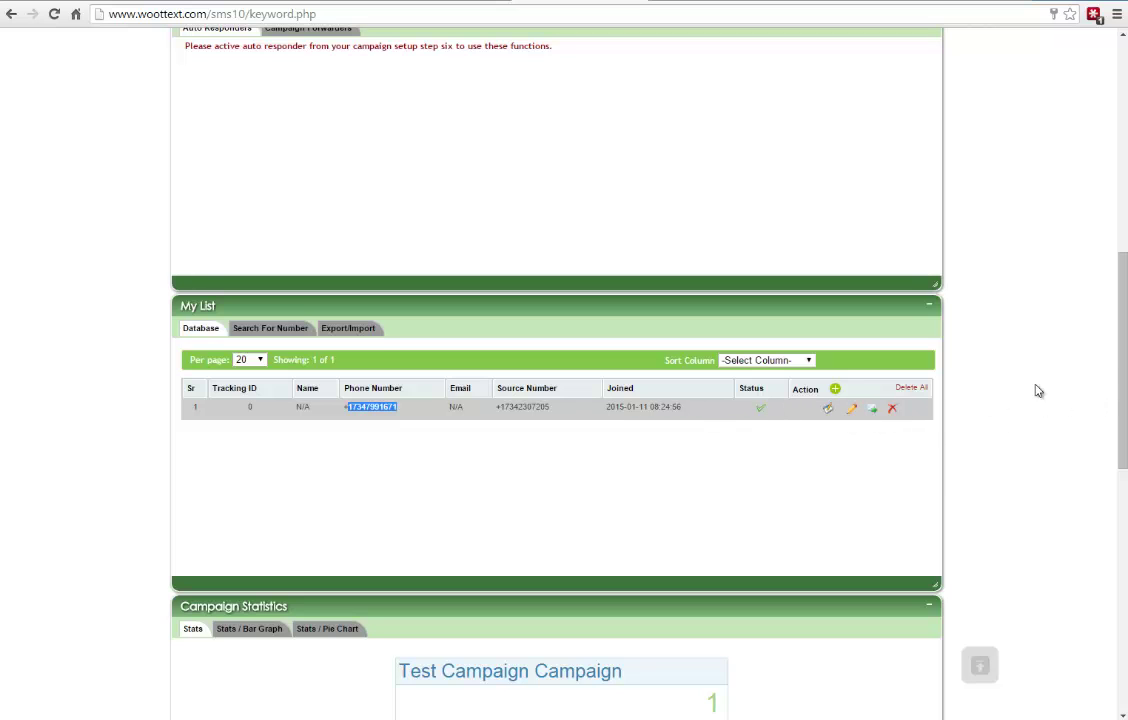
drag(1122, 370, 1122, 150)
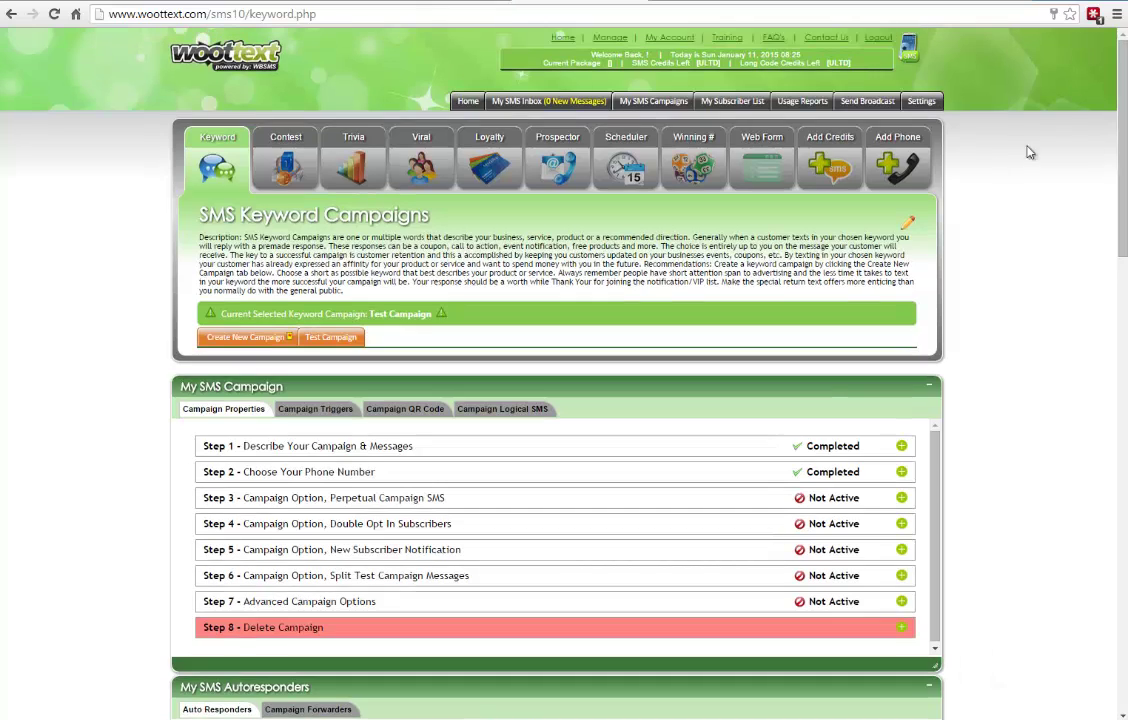
- Run today's SMS usage report and check the inbound 'Tester' text's numbers
click(802, 101)
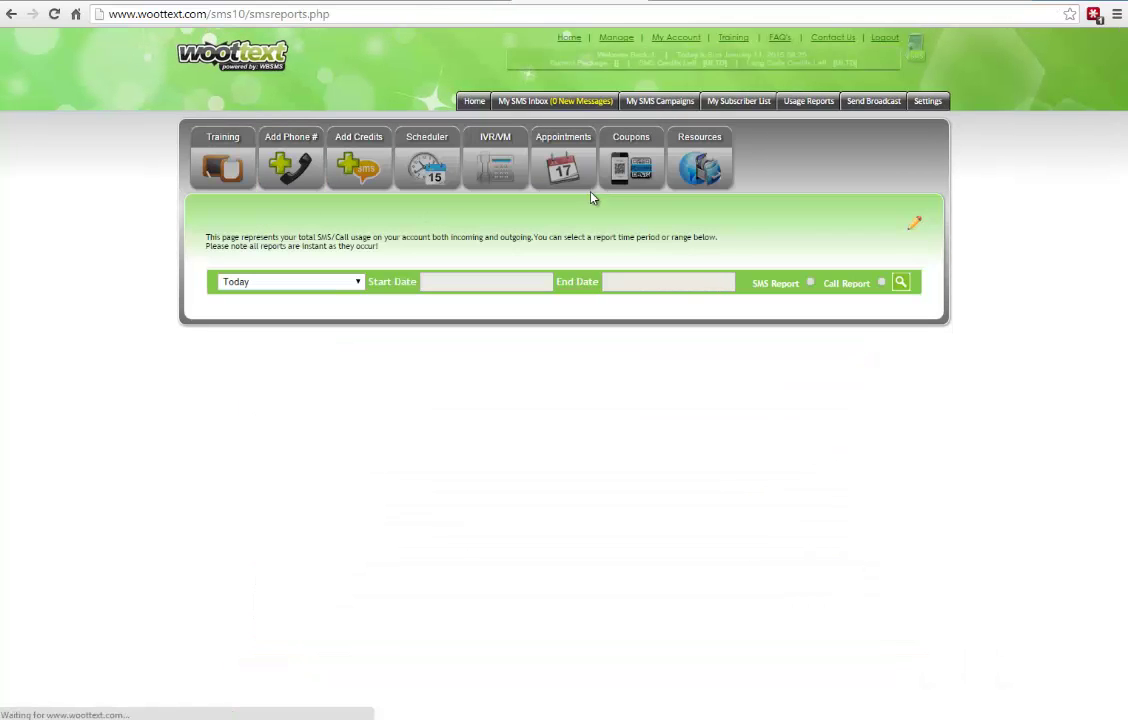
click(900, 282)
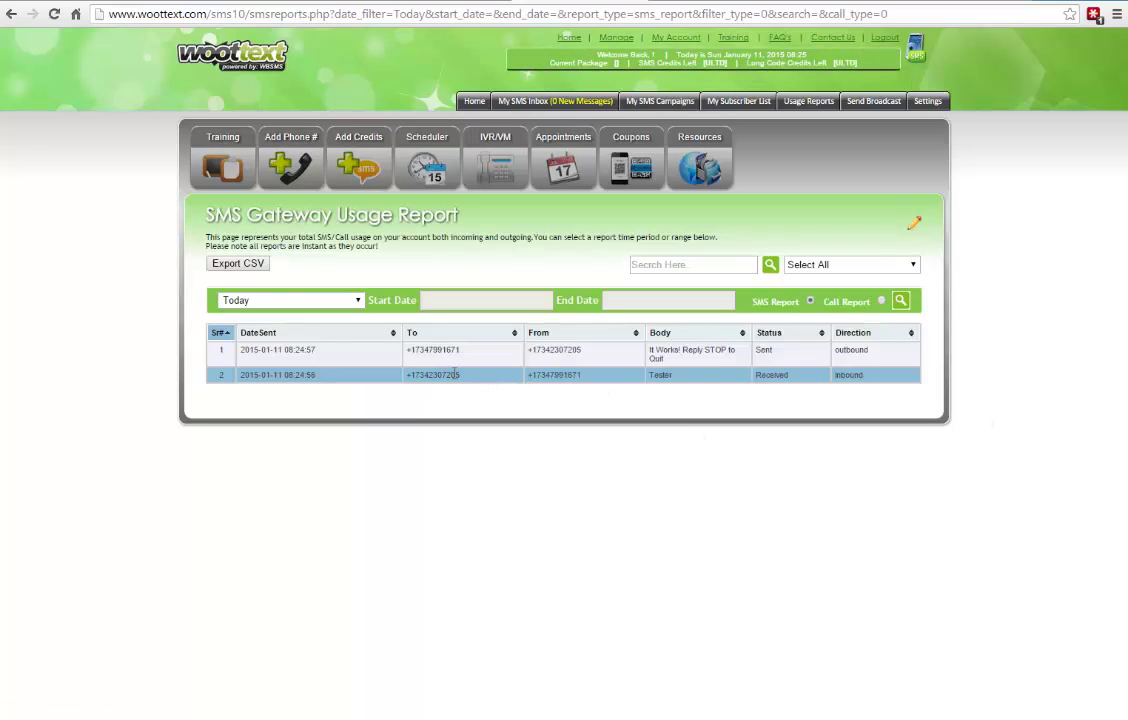
double_click(553, 376)
double_click(430, 376)
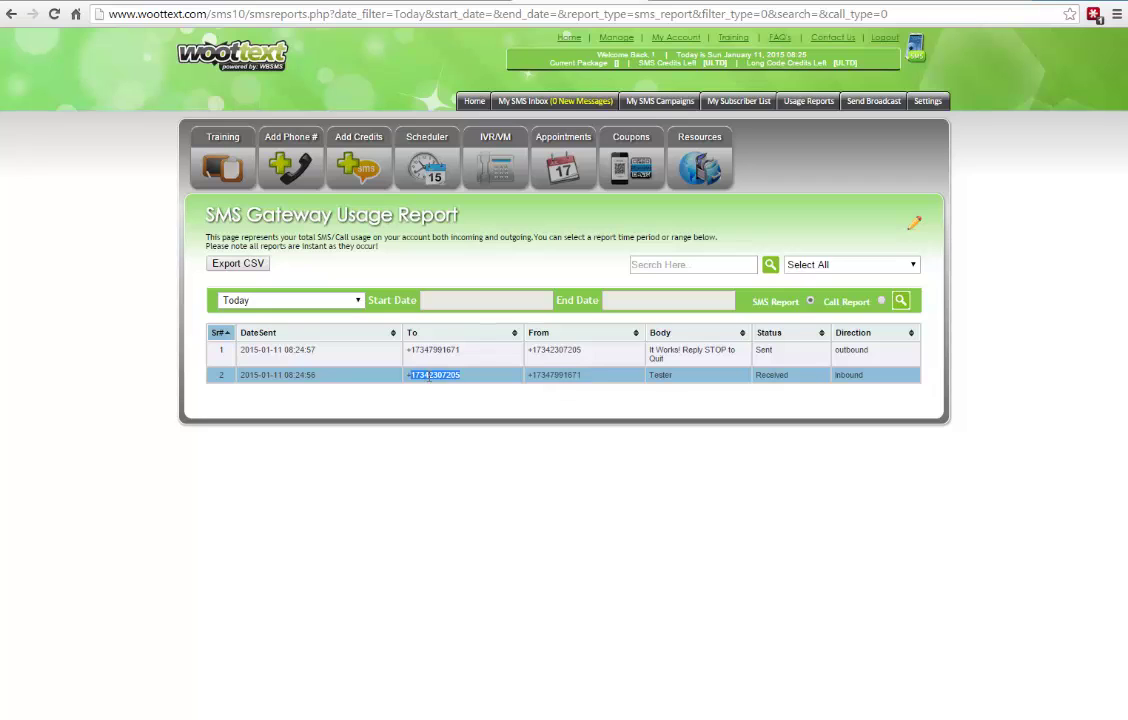
double_click(661, 376)
- Check the outbound 'It Works! Reply STOP to Quit' reply and its numbers
click(667, 360)
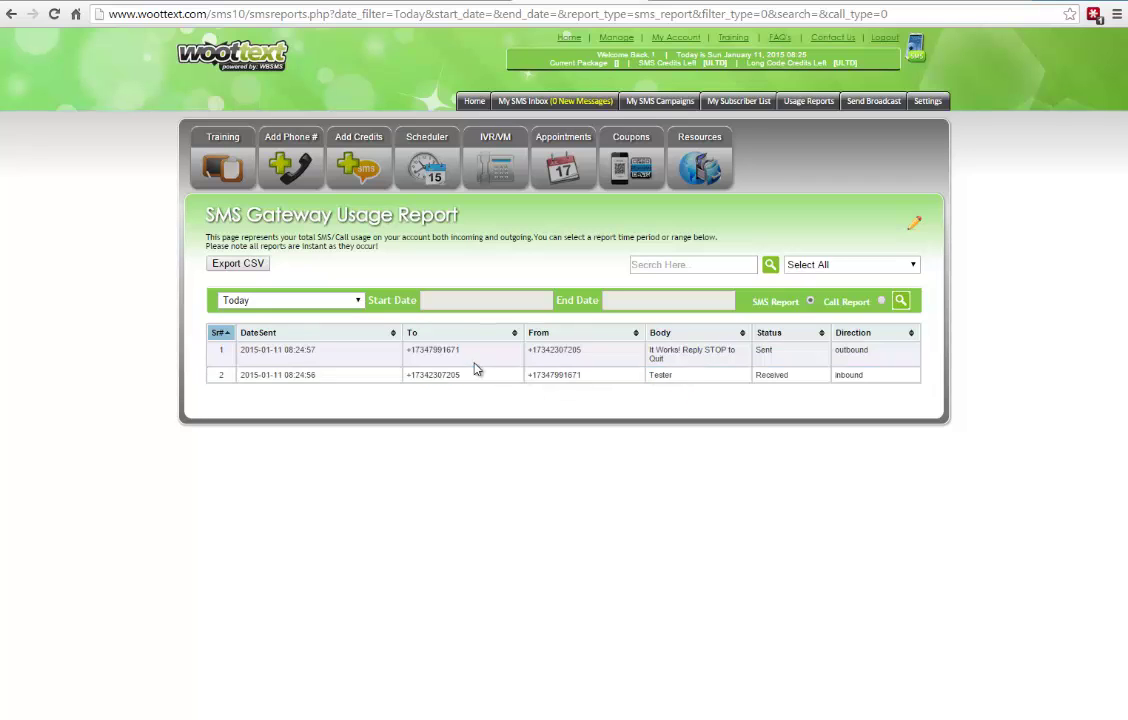
double_click(440, 350)
double_click(545, 350)
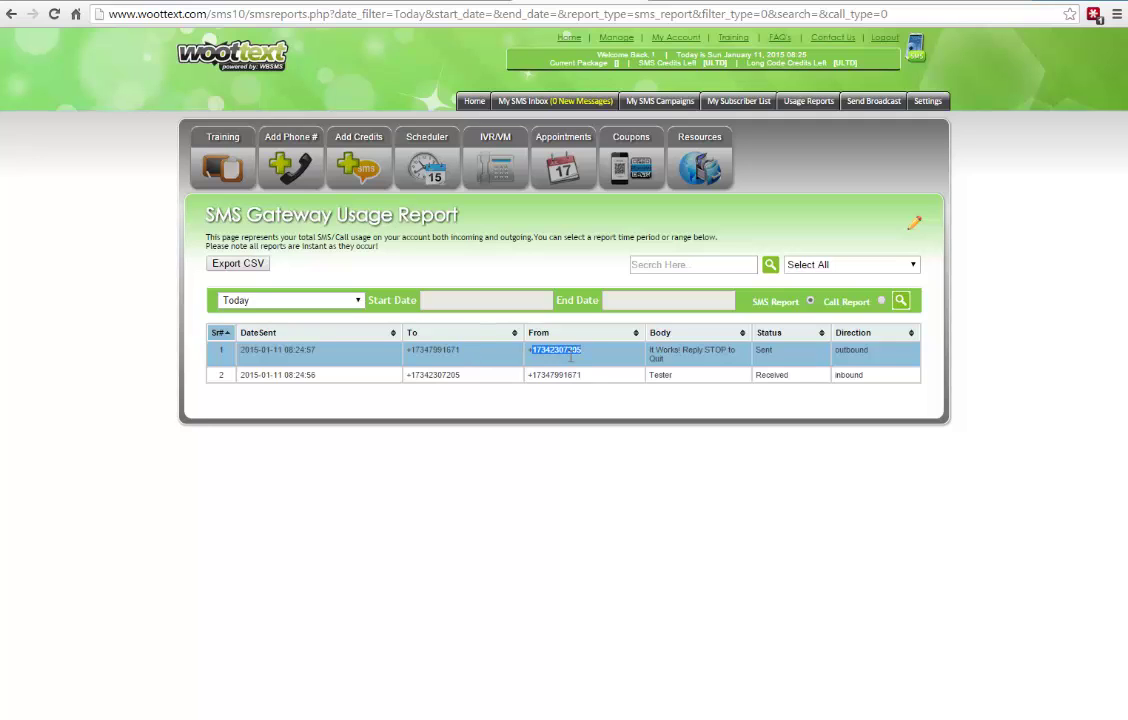
double_click(438, 350)
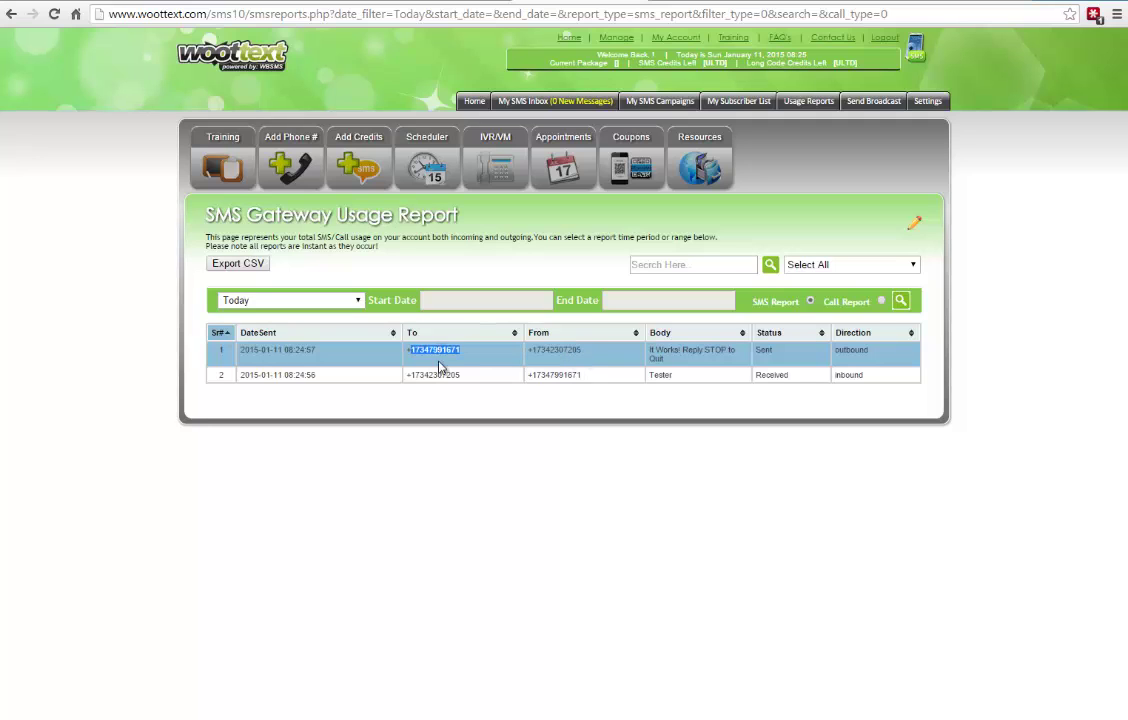
click(656, 348)
drag(684, 350, 735, 357)
click(722, 364)
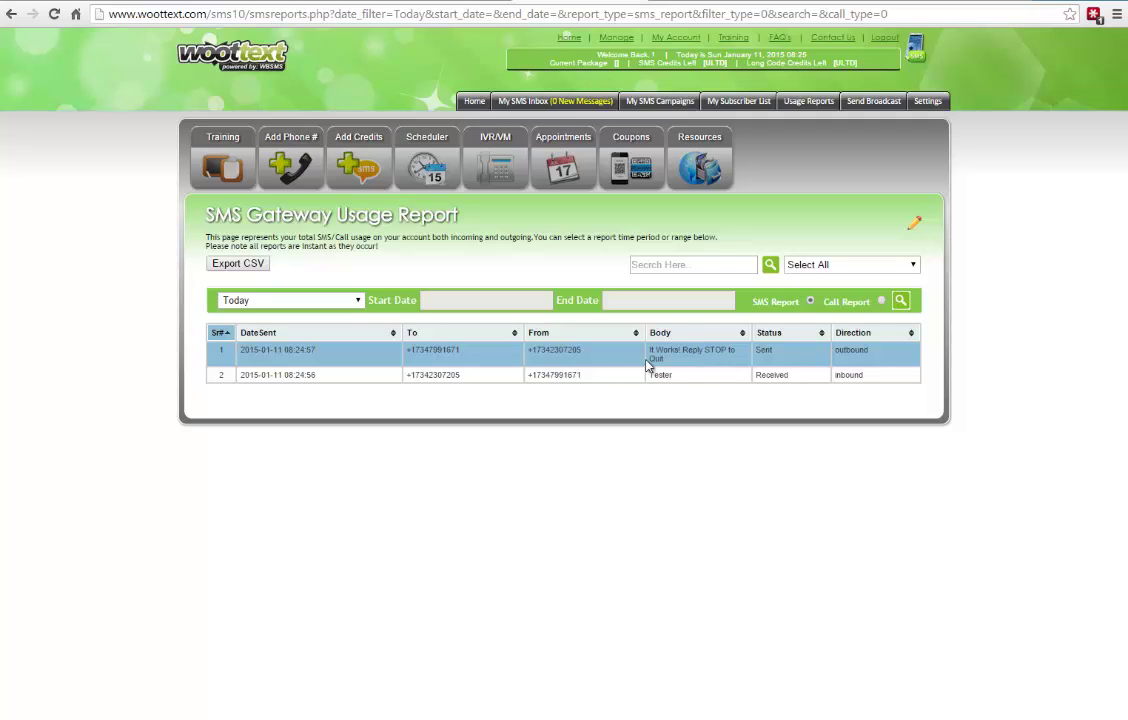